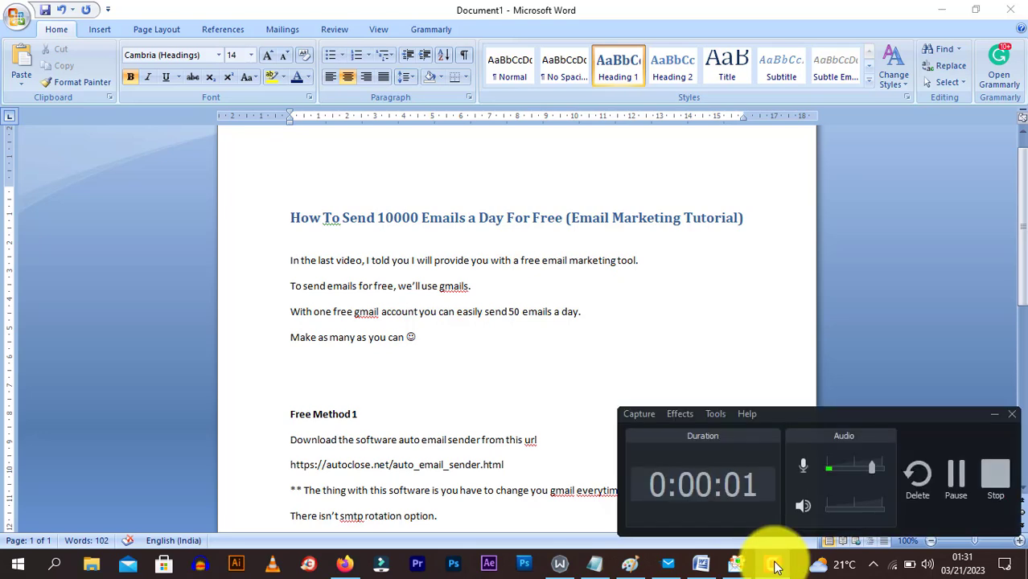
Move from the Word tutorial notes to the Auto Email Sender download page in Firefox
{"action": "left_click", "coordinate": [774, 565]}
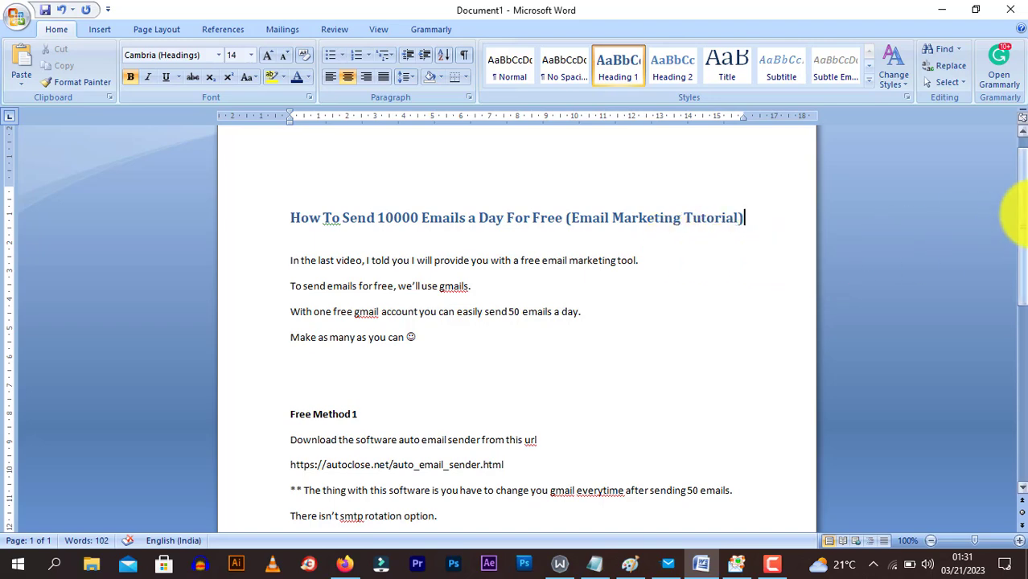
{"action": "left_click", "coordinate": [342, 565]}
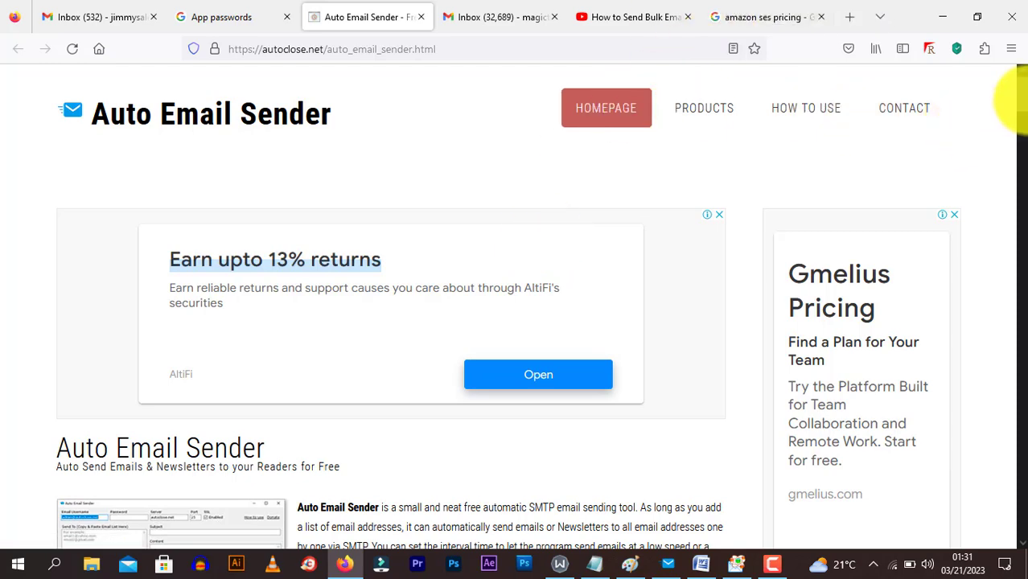
Look over the Auto Email Sender download page down to the Download button, then bring up the app
{"action": "scroll", "coordinate": [1017, 107], "scroll_direction": "down", "scroll_amount": 2}
{"action": "scroll", "coordinate": [1017, 108], "scroll_direction": "down", "scroll_amount": 2}
{"action": "scroll", "coordinate": [1006, 112], "scroll_direction": "up", "scroll_amount": 5}
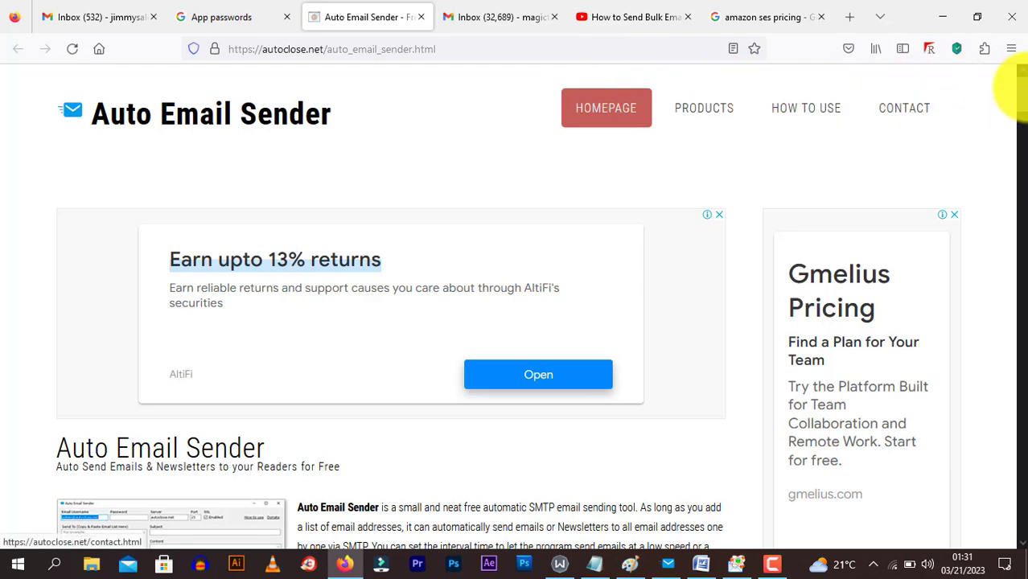
{"action": "scroll", "coordinate": [1020, 98], "scroll_direction": "down", "scroll_amount": 1}
{"action": "scroll", "coordinate": [1016, 112], "scroll_direction": "down", "scroll_amount": 5}
{"action": "scroll", "coordinate": [1010, 137], "scroll_direction": "down", "scroll_amount": 5}
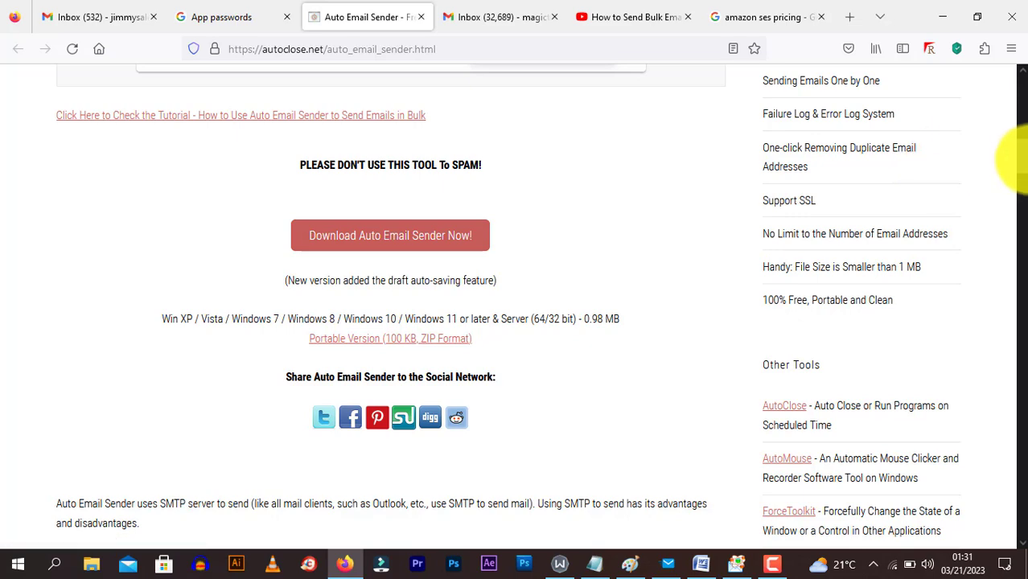
{"action": "left_click_drag", "start_coordinate": [1017, 157], "coordinate": [1014, 84]}
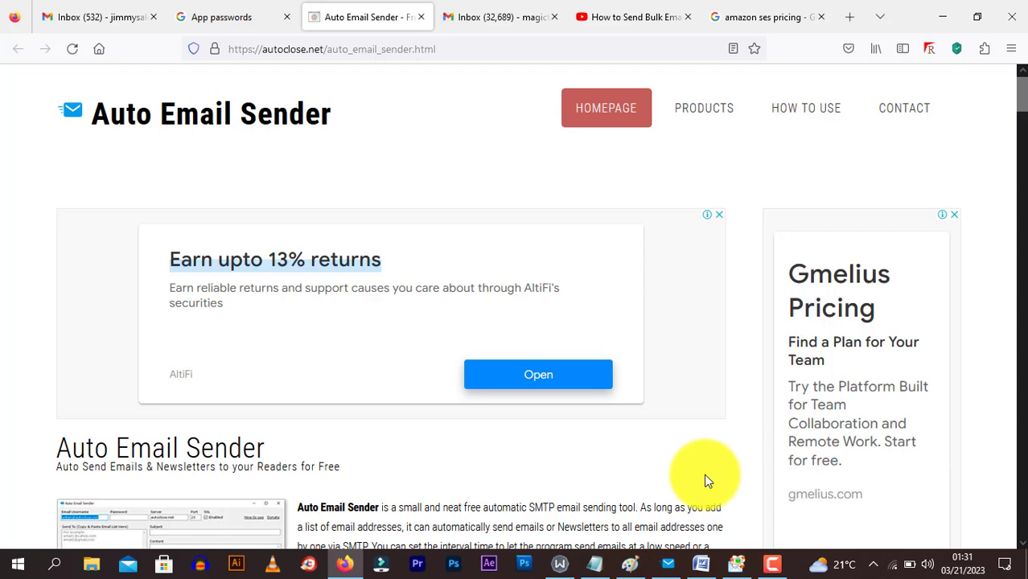
{"action": "left_click", "coordinate": [678, 565]}
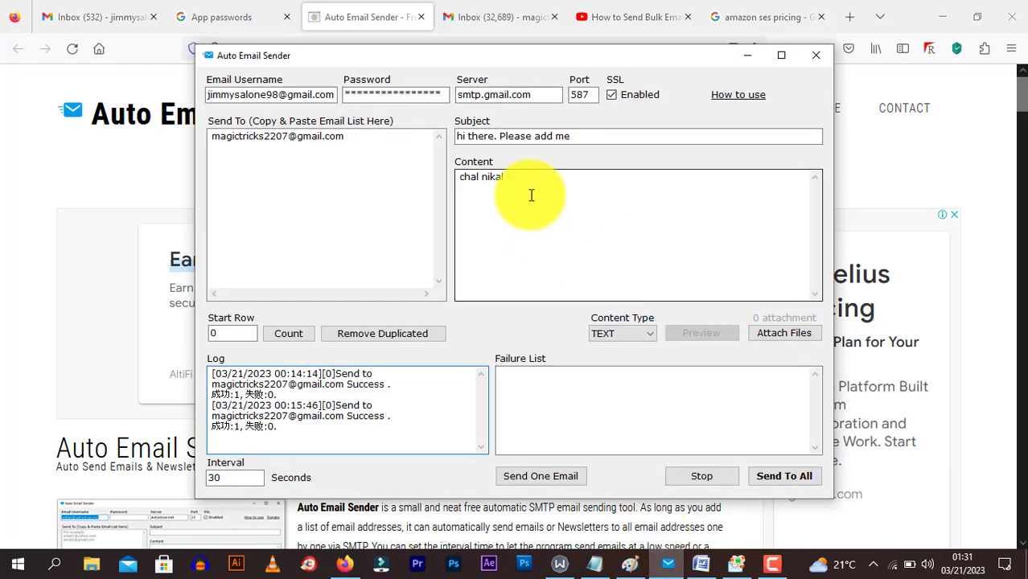
Clear the old message body, subject line and recipient address
{"action": "left_click_drag", "start_coordinate": [531, 194], "coordinate": [371, 173]}
{"action": "key", "text": "BackSpace"}
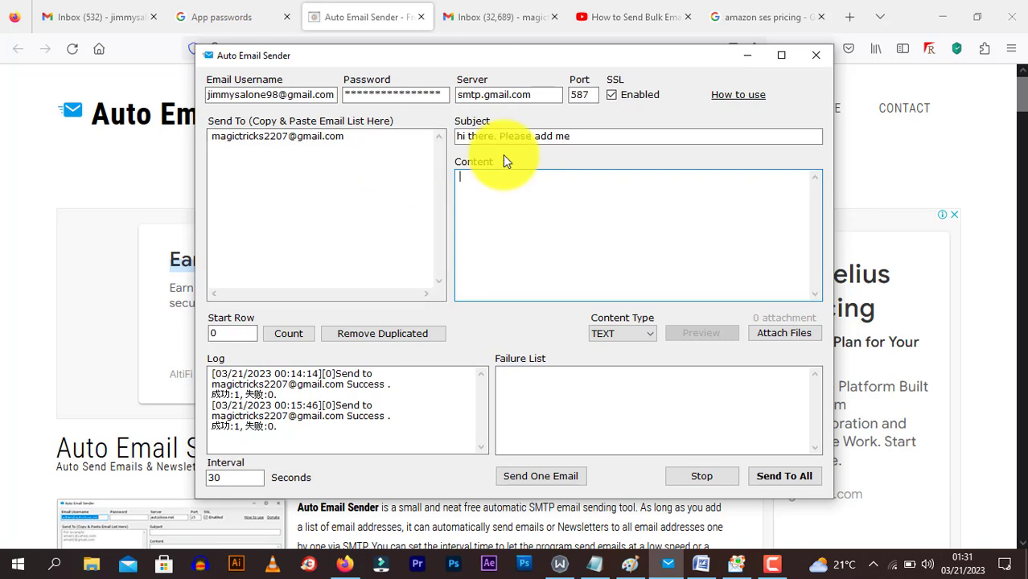
{"action": "left_click_drag", "start_coordinate": [608, 135], "coordinate": [391, 145]}
{"action": "key", "text": "BackSpace"}
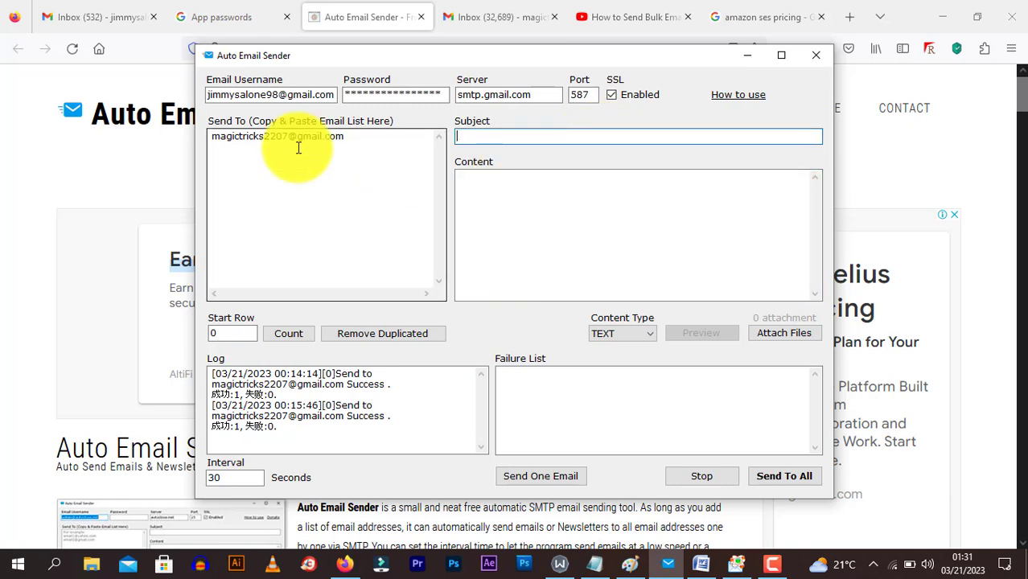
{"action": "double_click", "coordinate": [385, 151]}
{"action": "key", "text": "BackSpace"}
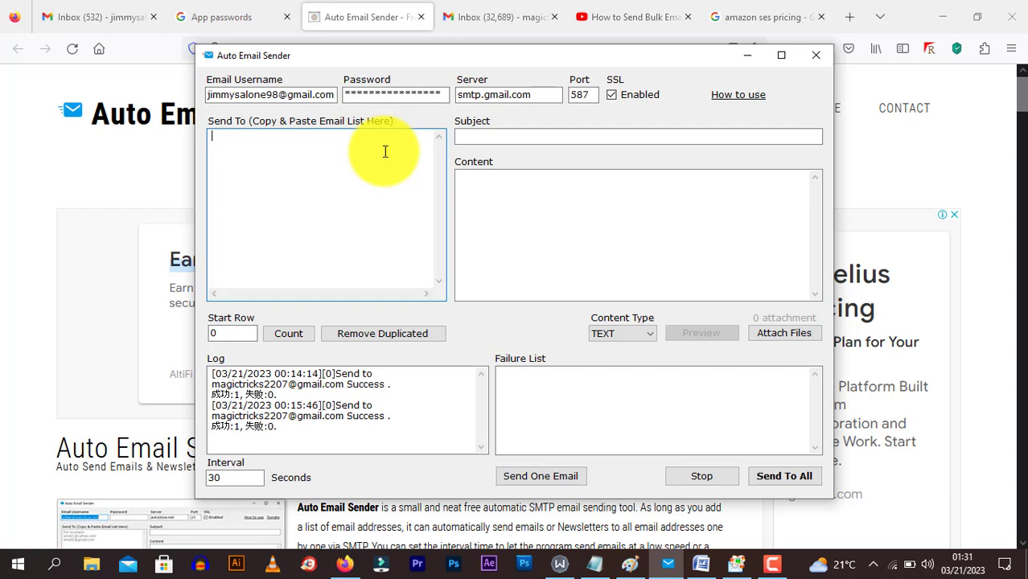
Clear the username, password, smtp.gmail.com server and 587 port, then return to the Word notes
{"action": "double_click", "coordinate": [334, 94]}
{"action": "key", "text": "BackSpace"}
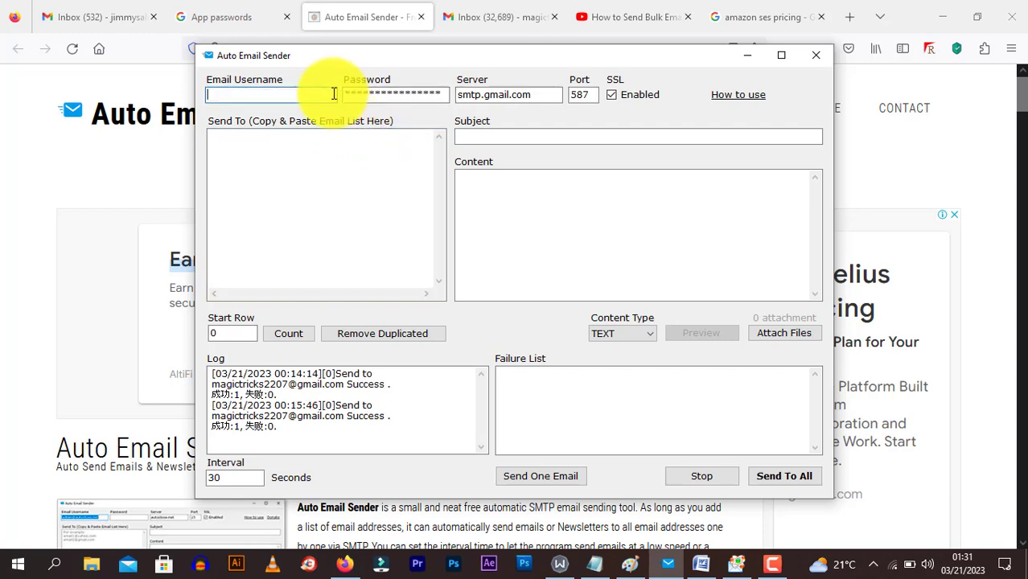
{"action": "double_click", "coordinate": [426, 92]}
{"action": "key", "text": "BackSpace"}
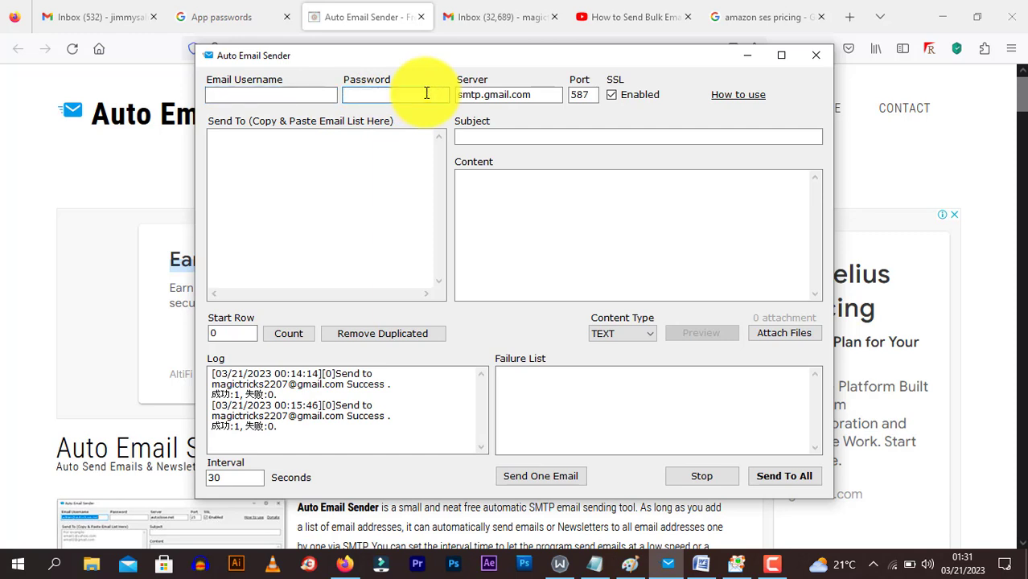
{"action": "double_click", "coordinate": [548, 94]}
{"action": "key", "text": "BackSpace"}
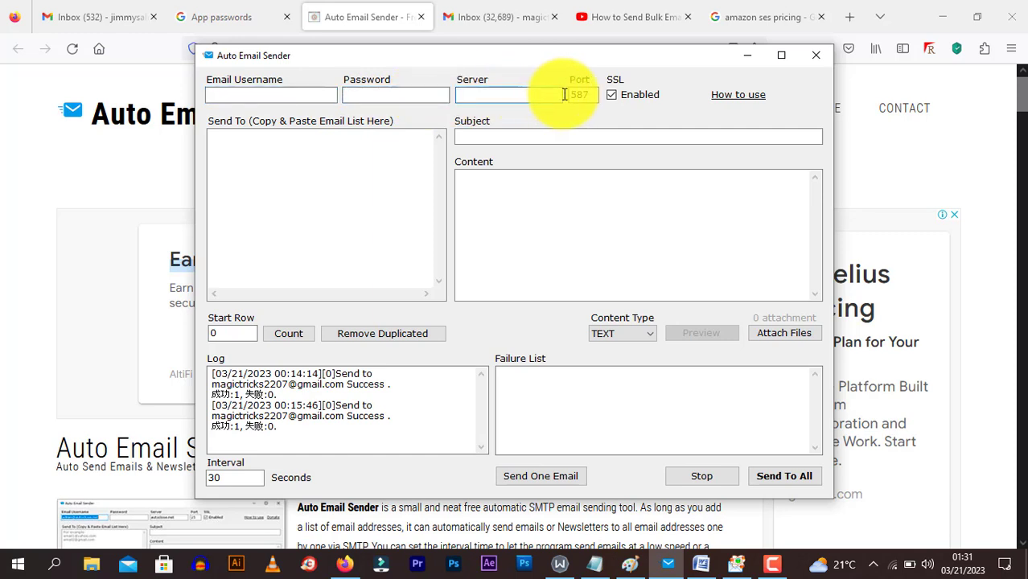
{"action": "double_click", "coordinate": [583, 94]}
{"action": "key", "text": "BackSpace"}
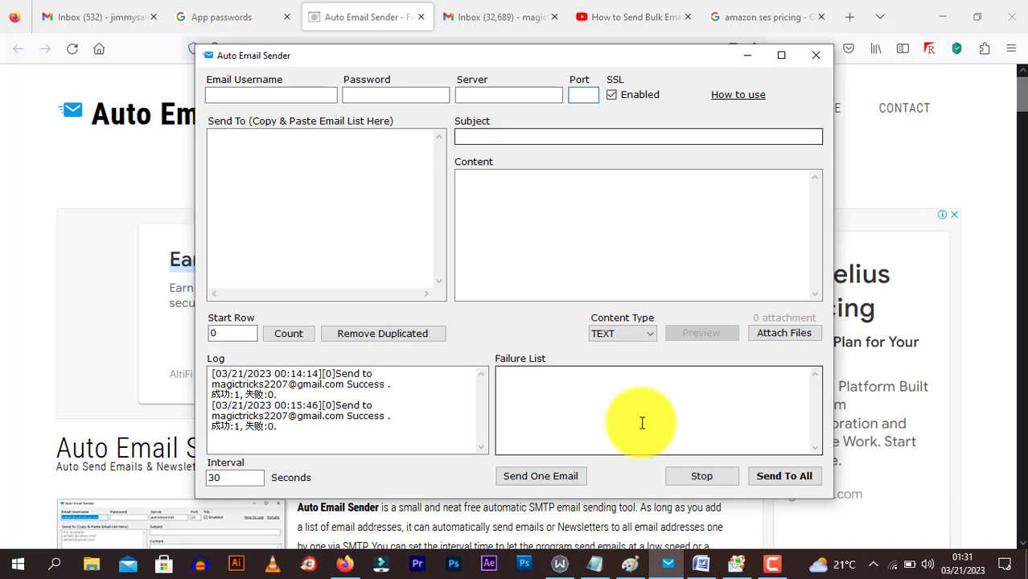
{"action": "left_click", "coordinate": [701, 563]}
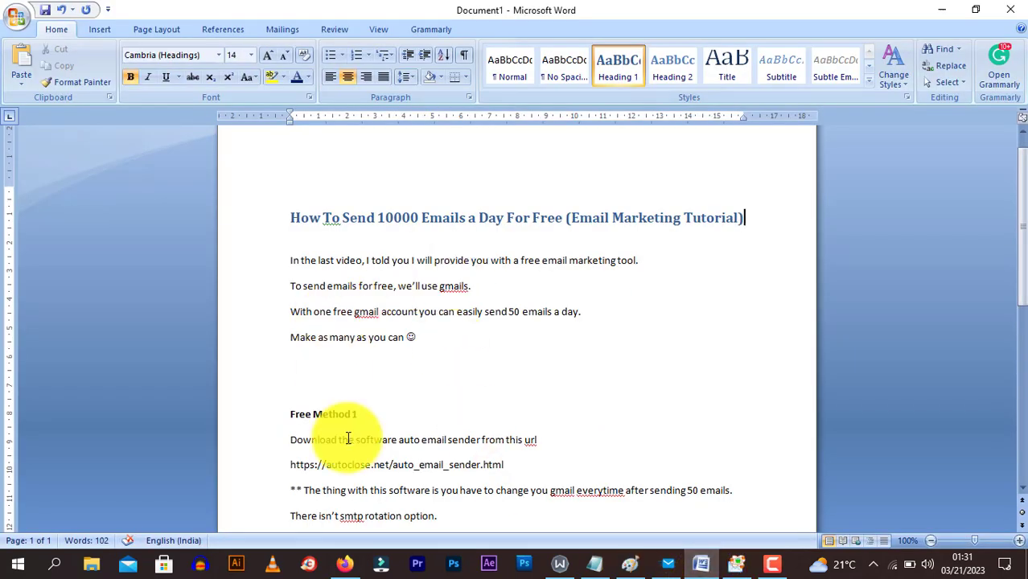
Open the sending account's Gmail inbox, check the signed-in accounts list, and consult the Word notes
{"action": "left_click", "coordinate": [345, 563]}
{"action": "left_click", "coordinate": [94, 14]}
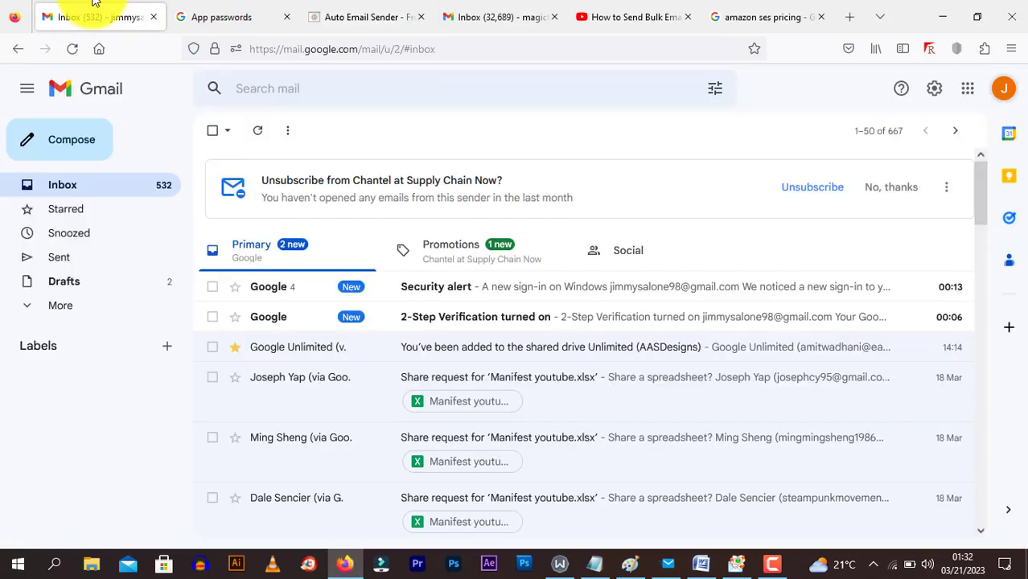
{"action": "left_click", "coordinate": [1003, 90]}
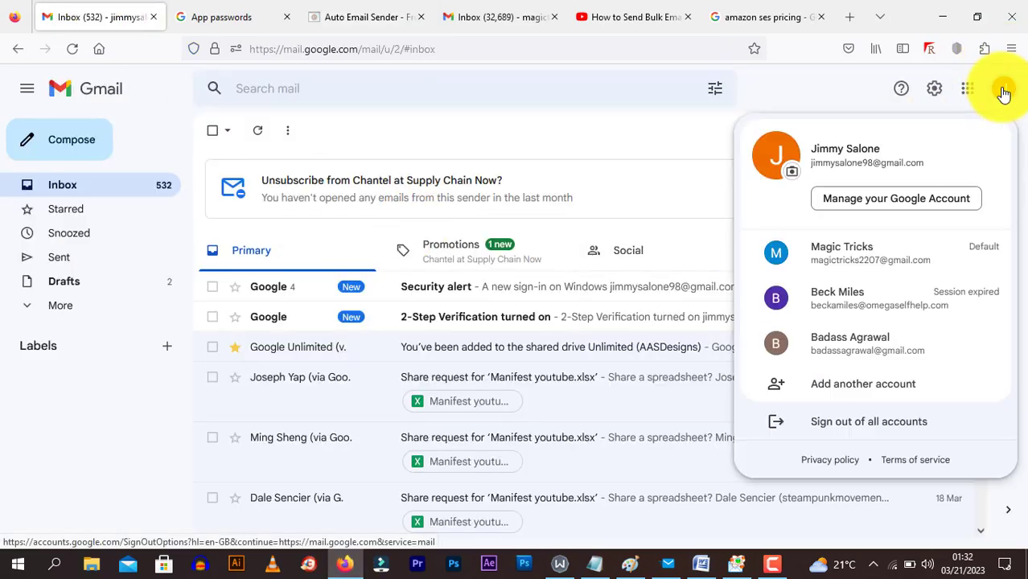
{"action": "left_click", "coordinate": [668, 153]}
{"action": "left_click", "coordinate": [701, 563]}
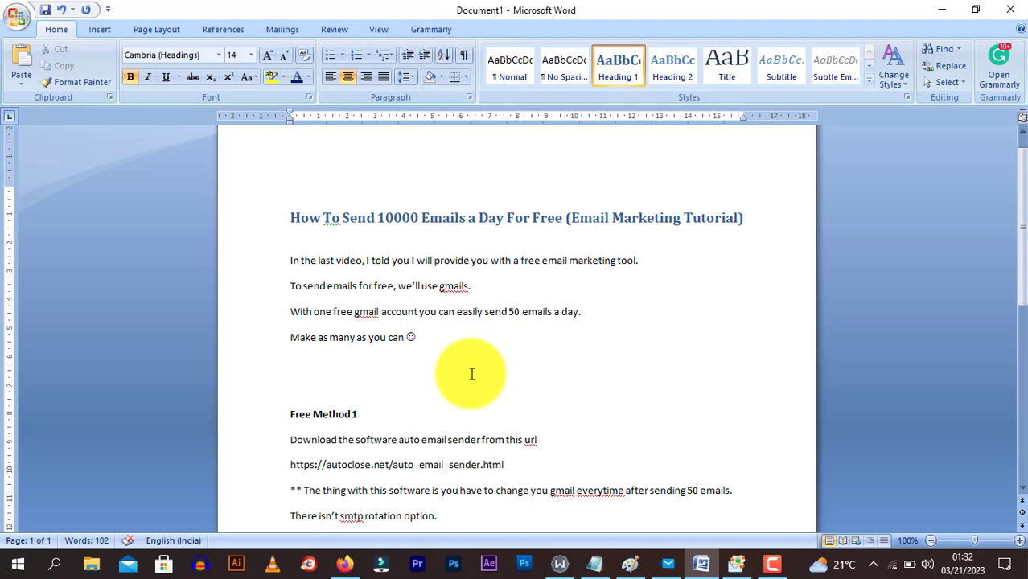
{"action": "left_click", "coordinate": [344, 564]}
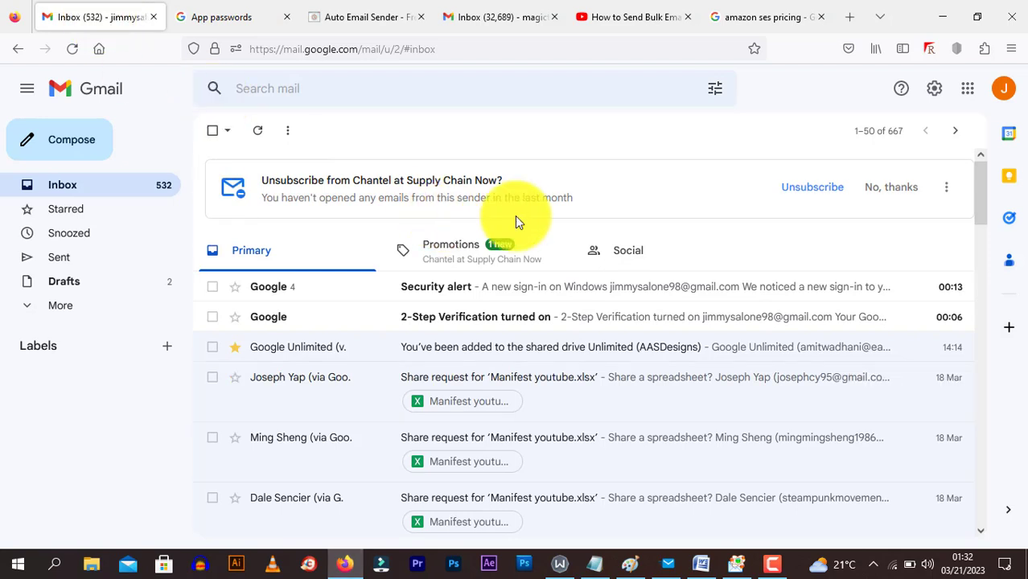
Review the Google Account Security page, then show the Paint screenshot highlighting 2-Step Verification
{"action": "left_click", "coordinate": [1005, 87]}
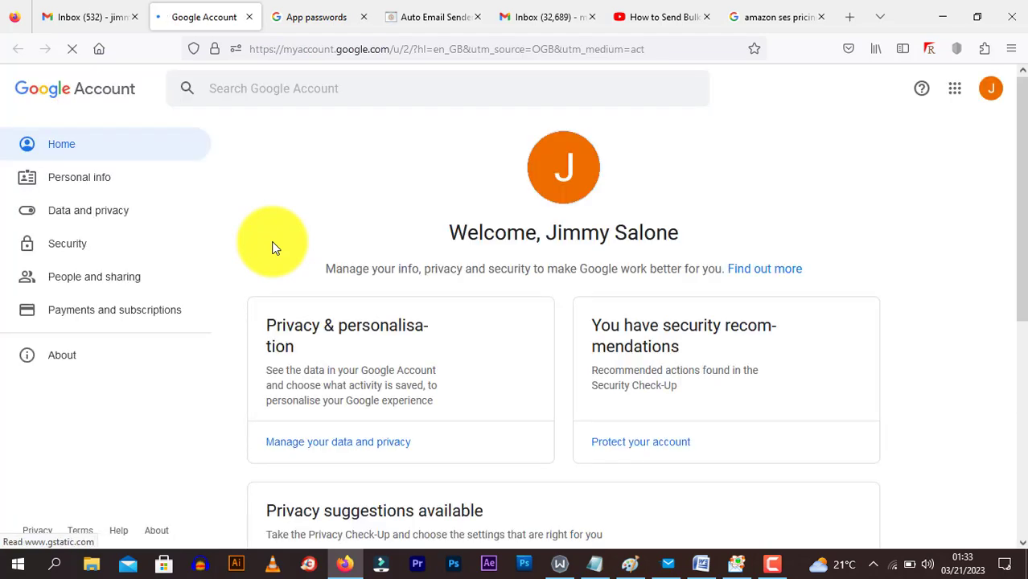
{"action": "mouse_move", "coordinate": [1020, 178]}
{"action": "left_mouse_down"}
{"action": "mouse_move", "coordinate": [1015, 299]}
{"action": "mouse_move", "coordinate": [1016, 133]}
{"action": "left_mouse_up"}
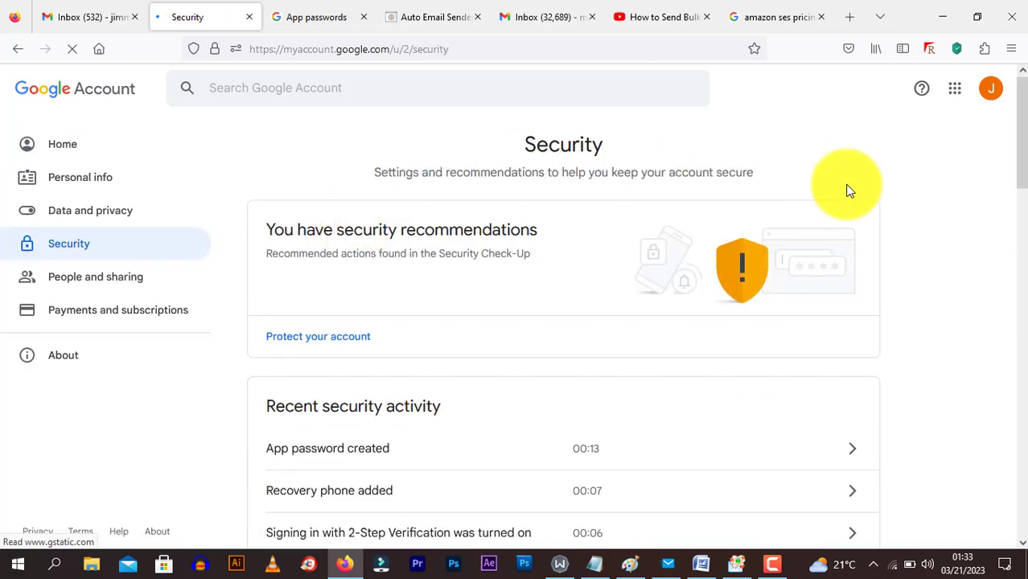
{"action": "left_click_drag", "start_coordinate": [1020, 133], "coordinate": [1020, 362]}
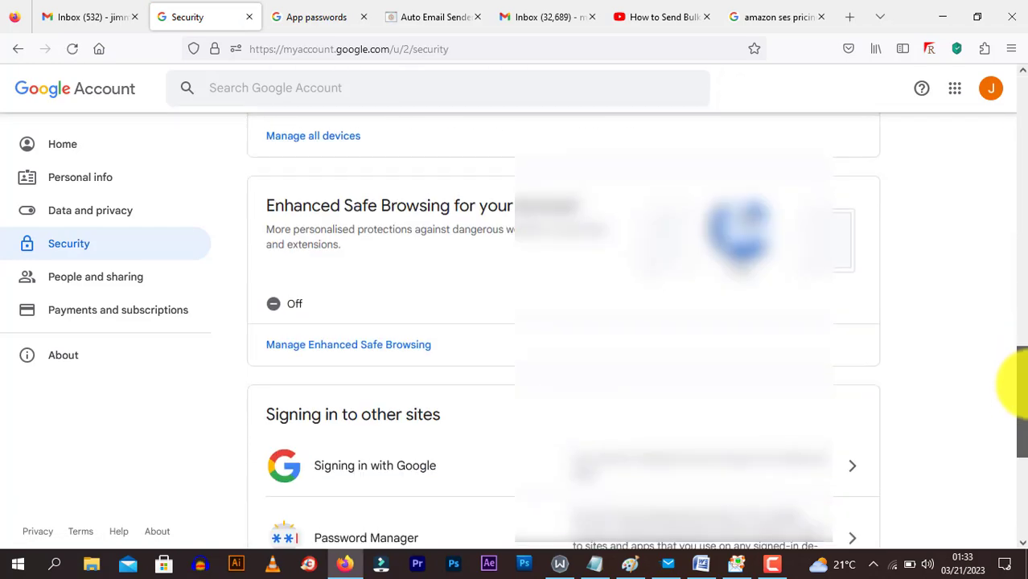
{"action": "left_click_drag", "start_coordinate": [1020, 362], "coordinate": [1022, 199]}
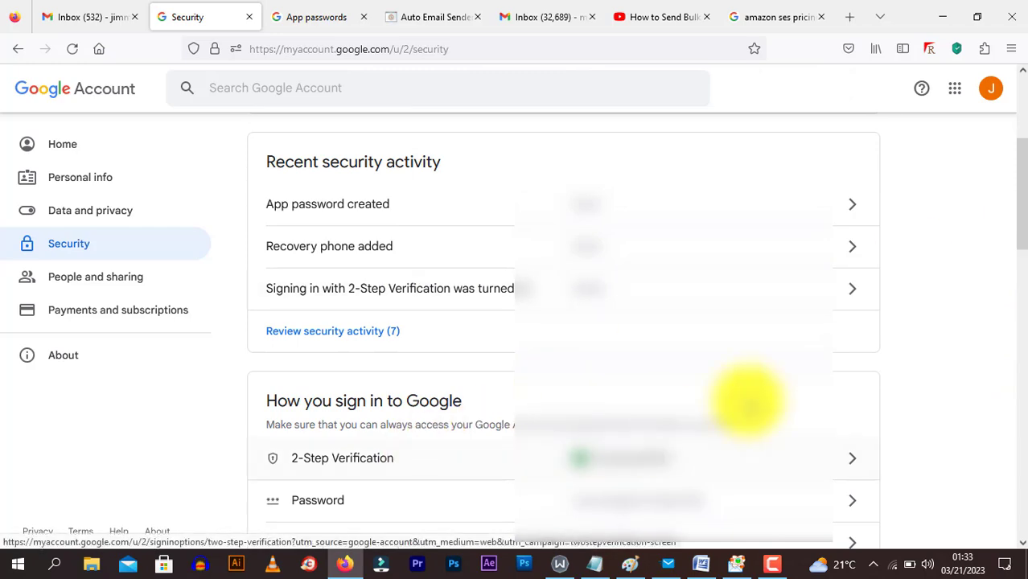
{"action": "left_click", "coordinate": [1020, 274]}
{"action": "left_click_drag", "start_coordinate": [1020, 269], "coordinate": [1013, 157]}
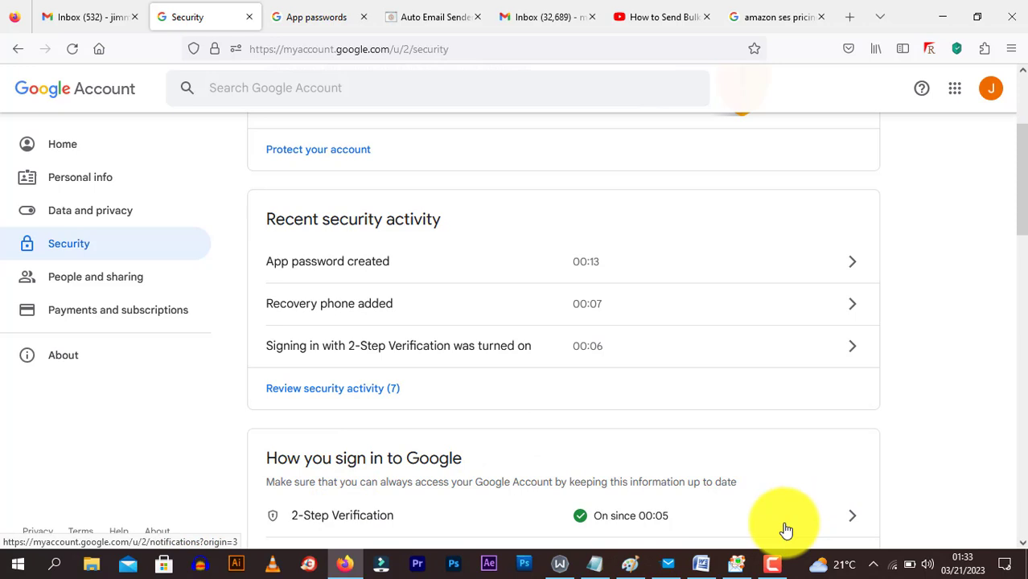
{"action": "left_click", "coordinate": [631, 563]}
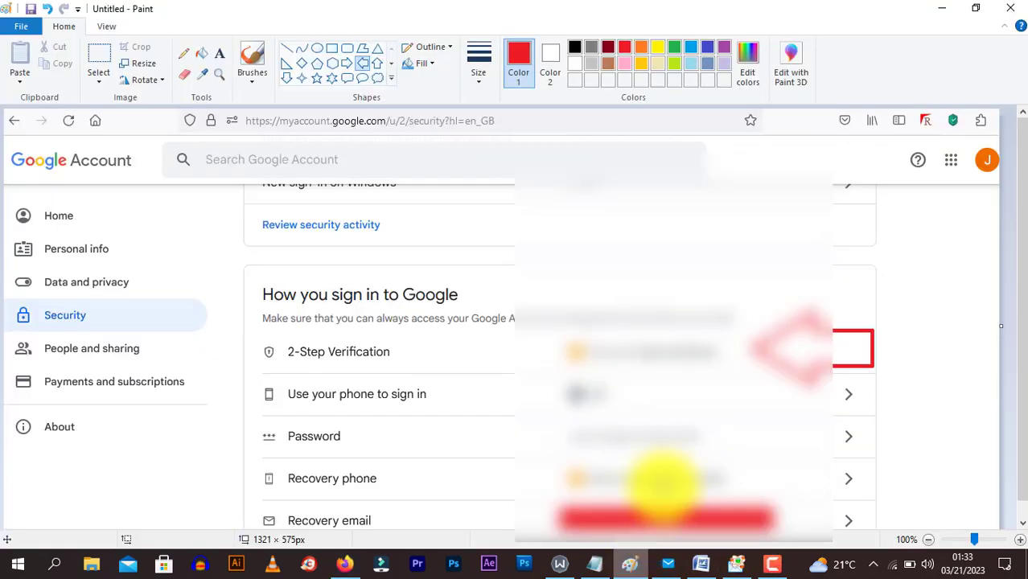
{"action": "scroll", "coordinate": [1012, 234], "scroll_direction": "down", "scroll_amount": 2}
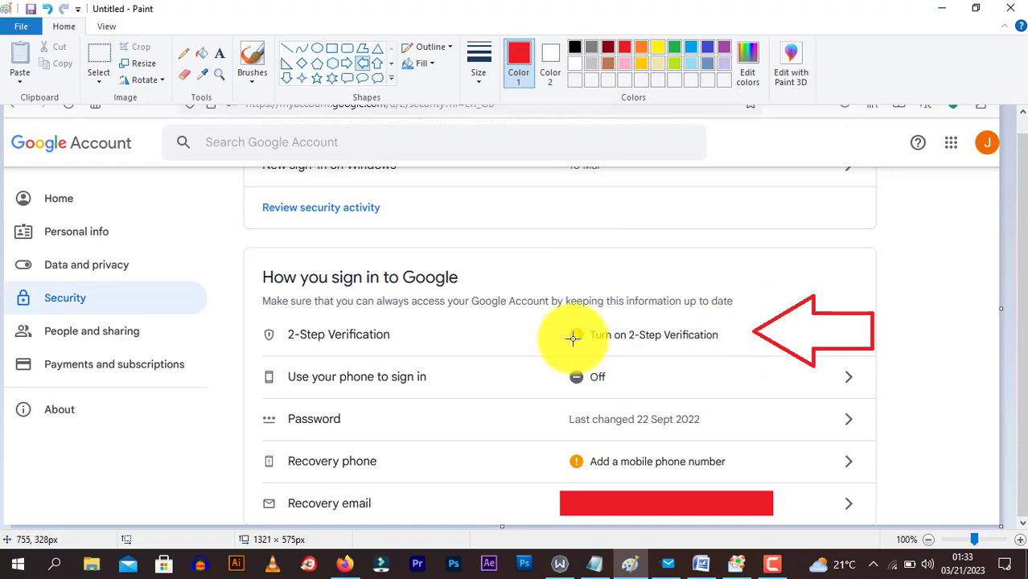
Open the 2-Step Verification settings and follow its App passwords entry at the bottom
{"action": "left_click", "coordinate": [344, 563]}
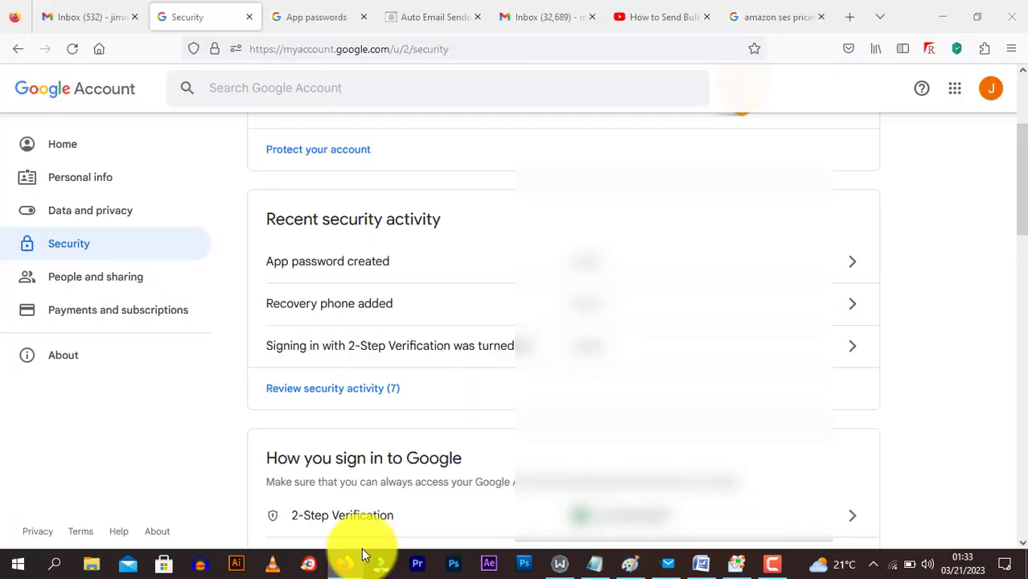
{"action": "scroll", "coordinate": [1020, 193], "scroll_direction": "down", "scroll_amount": 2}
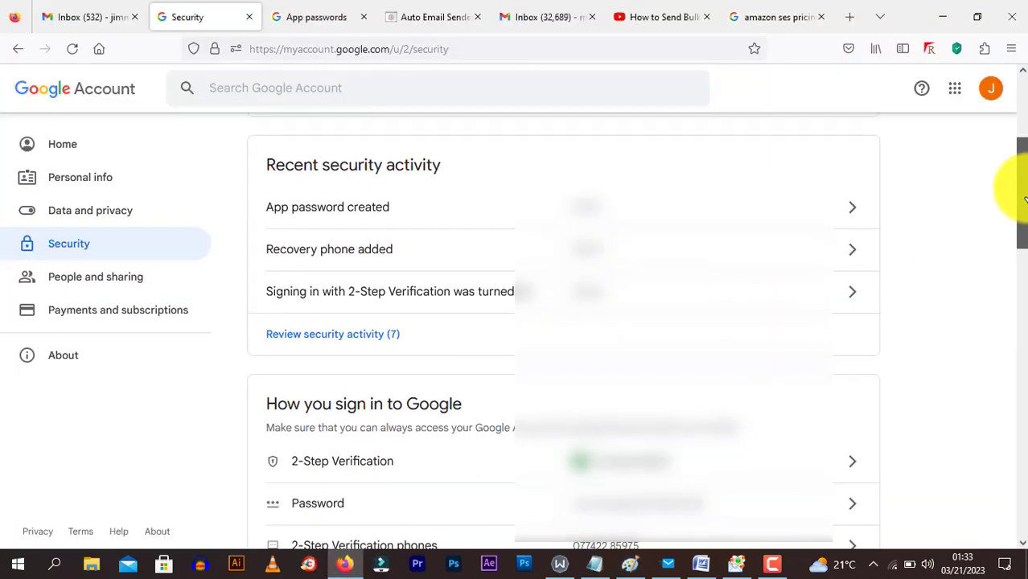
{"action": "left_click", "coordinate": [849, 461]}
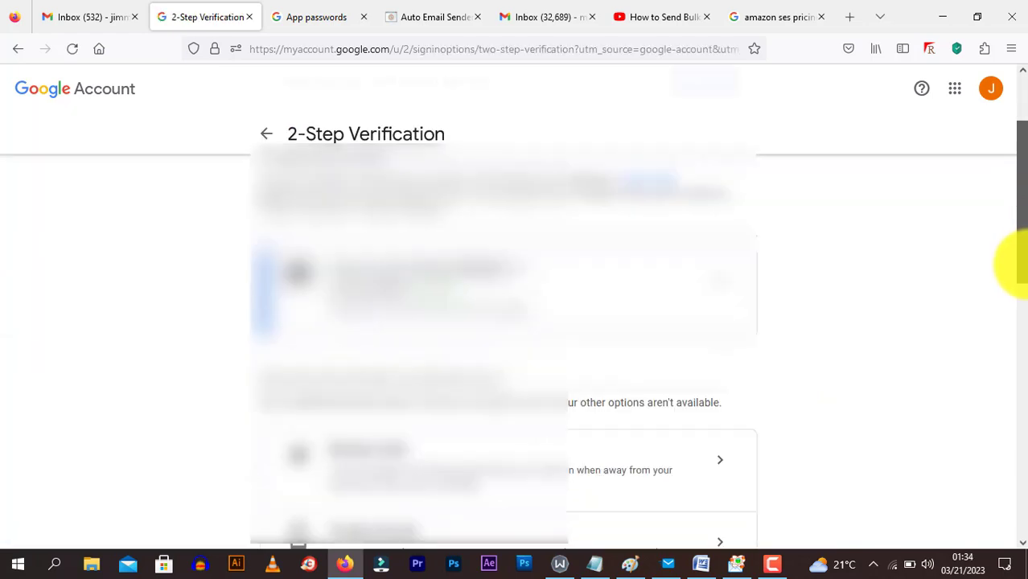
{"action": "scroll", "coordinate": [1015, 273], "scroll_direction": "down", "scroll_amount": 2}
{"action": "left_click_drag", "start_coordinate": [1015, 322], "coordinate": [1015, 492]}
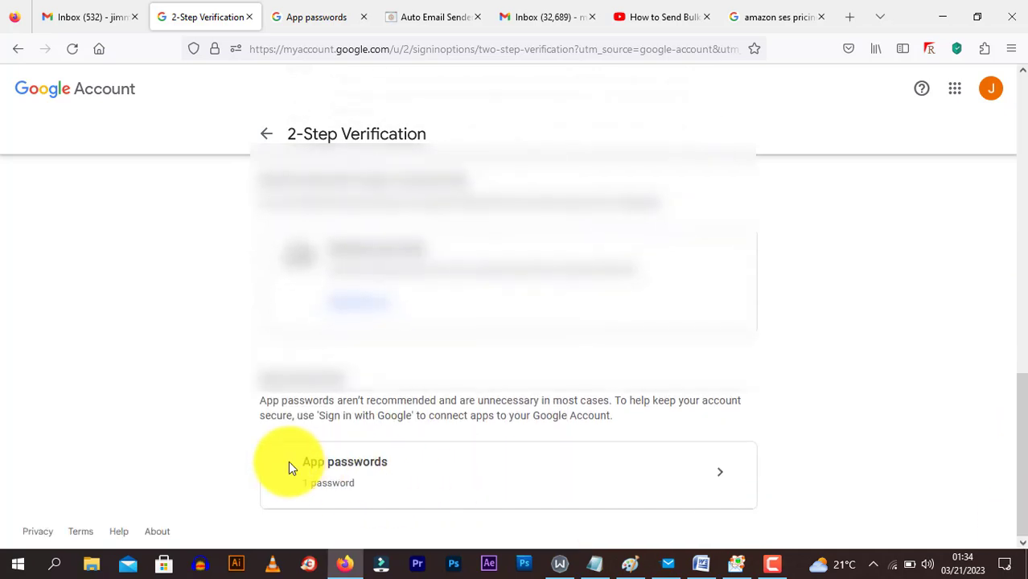
{"action": "left_click_drag", "start_coordinate": [301, 462], "coordinate": [386, 464]}
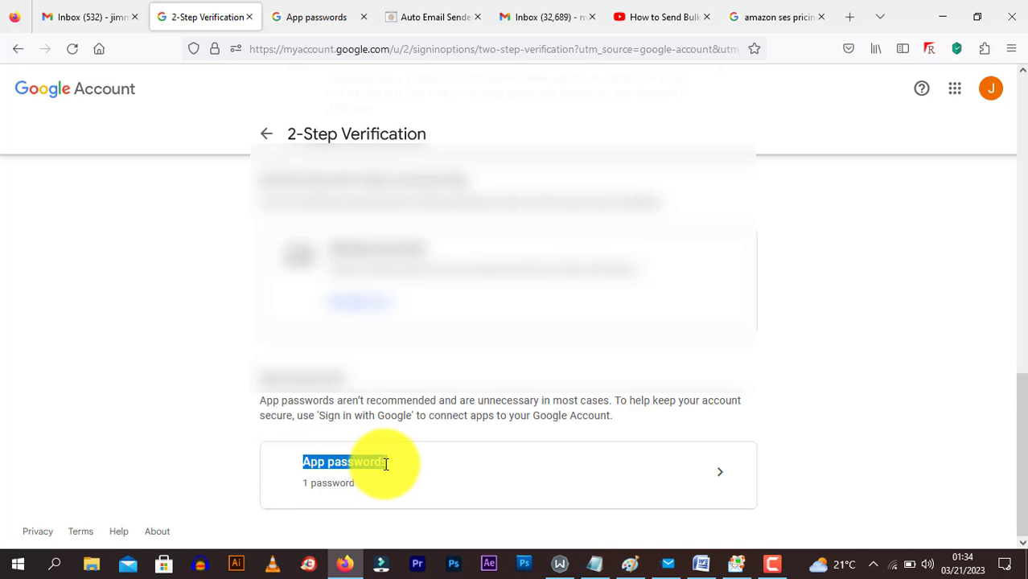
{"action": "left_click", "coordinate": [810, 394]}
{"action": "left_click", "coordinate": [728, 475]}
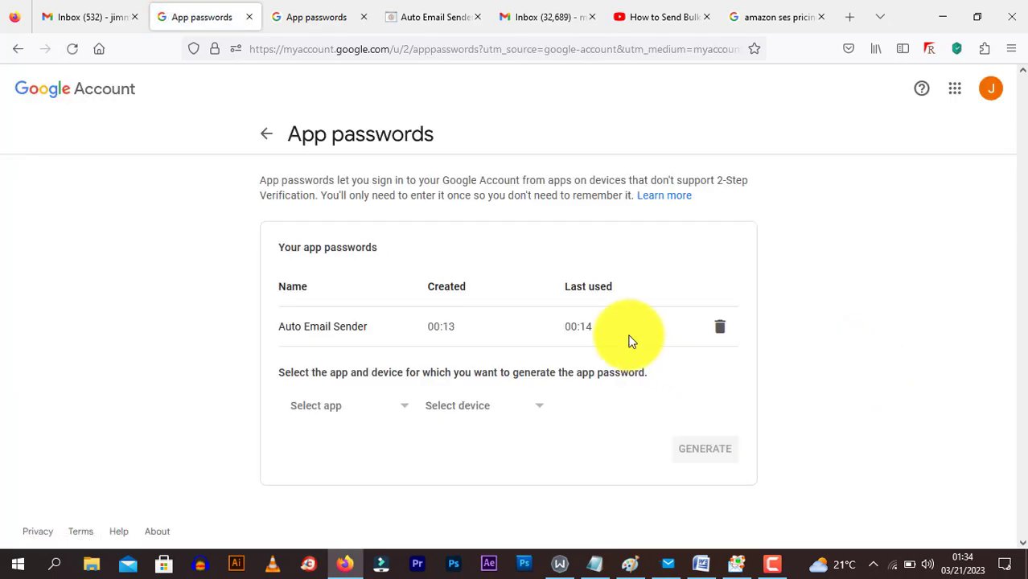
Choose Other (Custom name) in the Select app list for a new app password
{"action": "left_click", "coordinate": [713, 331]}
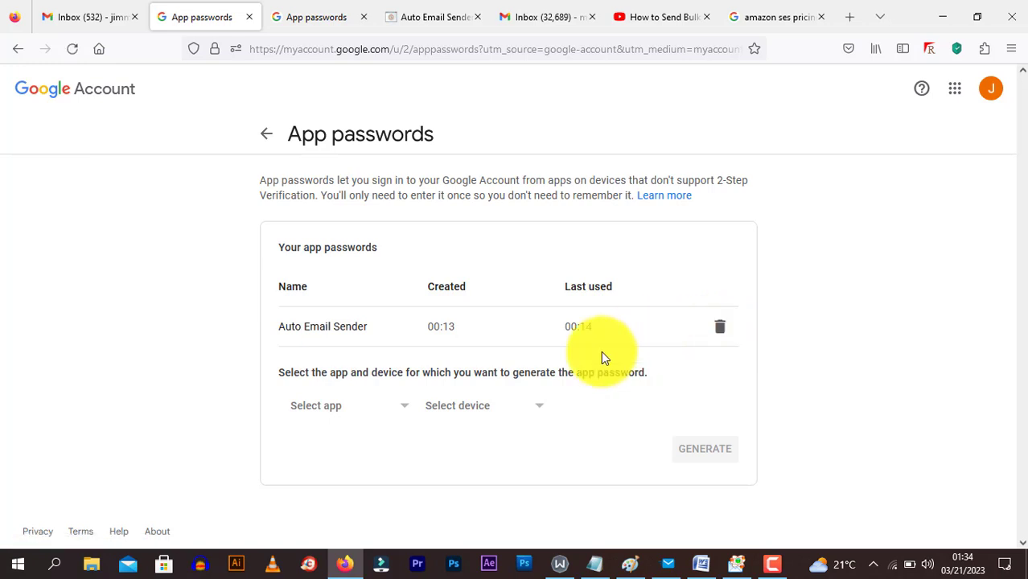
{"action": "left_click", "coordinate": [372, 412]}
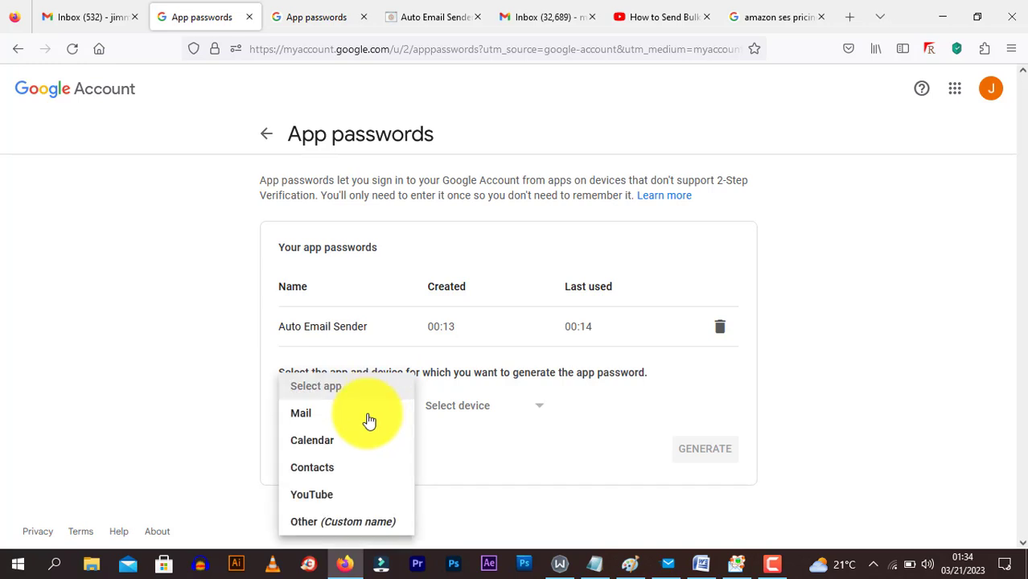
{"action": "left_click", "coordinate": [350, 527]}
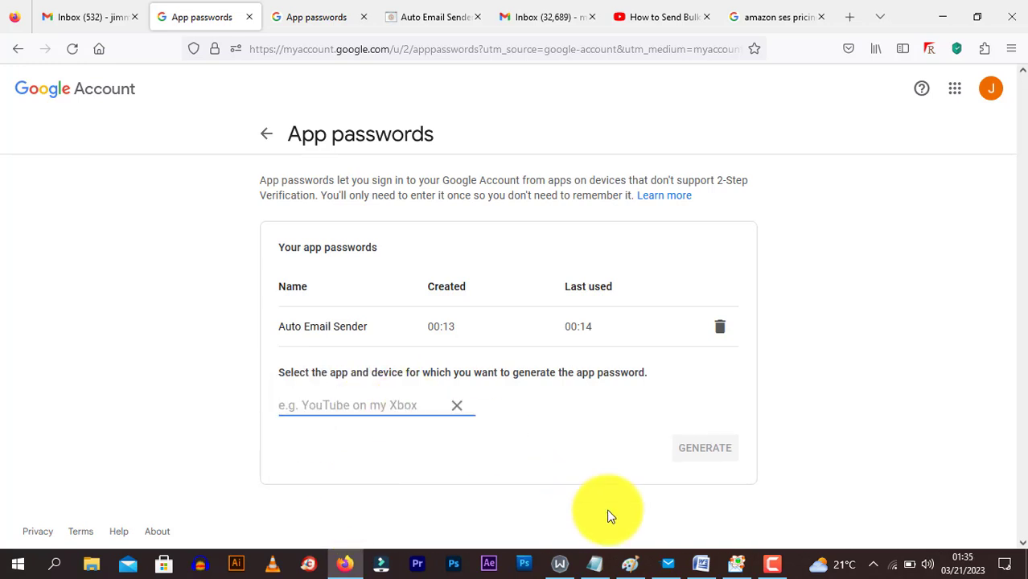
{"action": "left_click", "coordinate": [668, 563]}
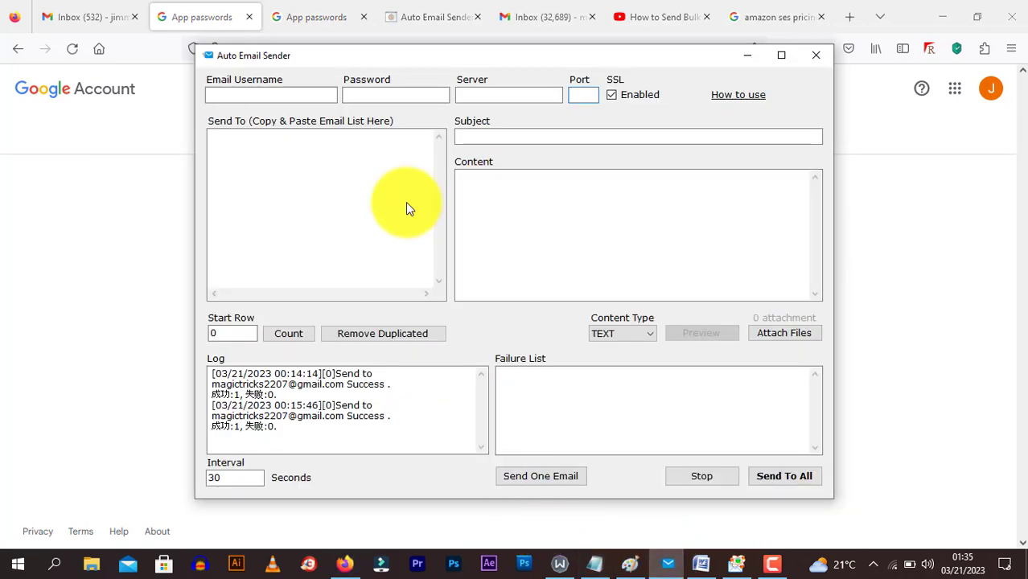
{"action": "left_click", "coordinate": [218, 8]}
Generate an app password named 'Auto Email Sender 2' and select the 16-character result
{"action": "type", "text": "Aut"}
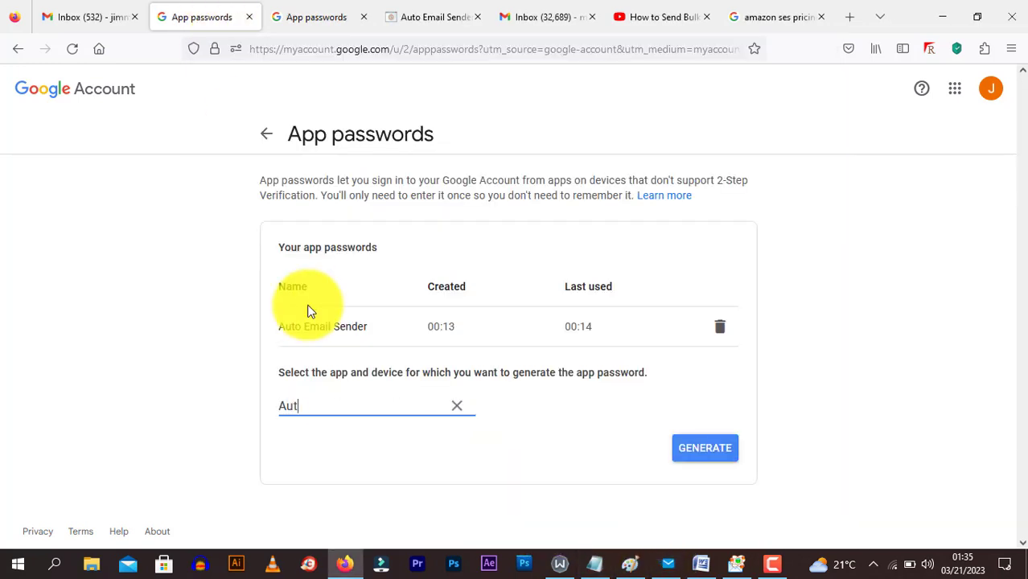
{"action": "type", "text": "o Email Sender 2"}
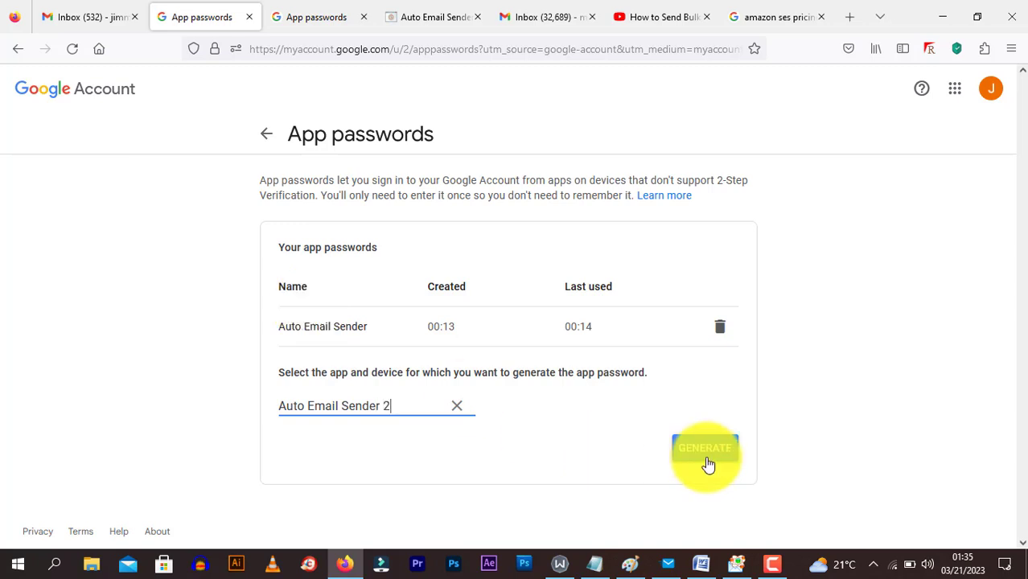
{"action": "left_click", "coordinate": [707, 465]}
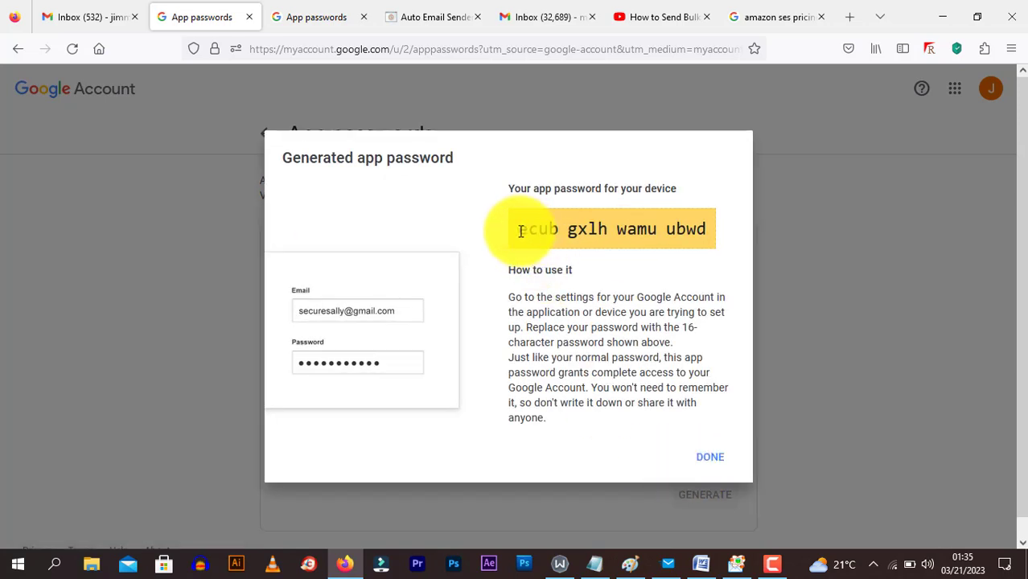
{"action": "left_click_drag", "start_coordinate": [522, 230], "coordinate": [716, 237]}
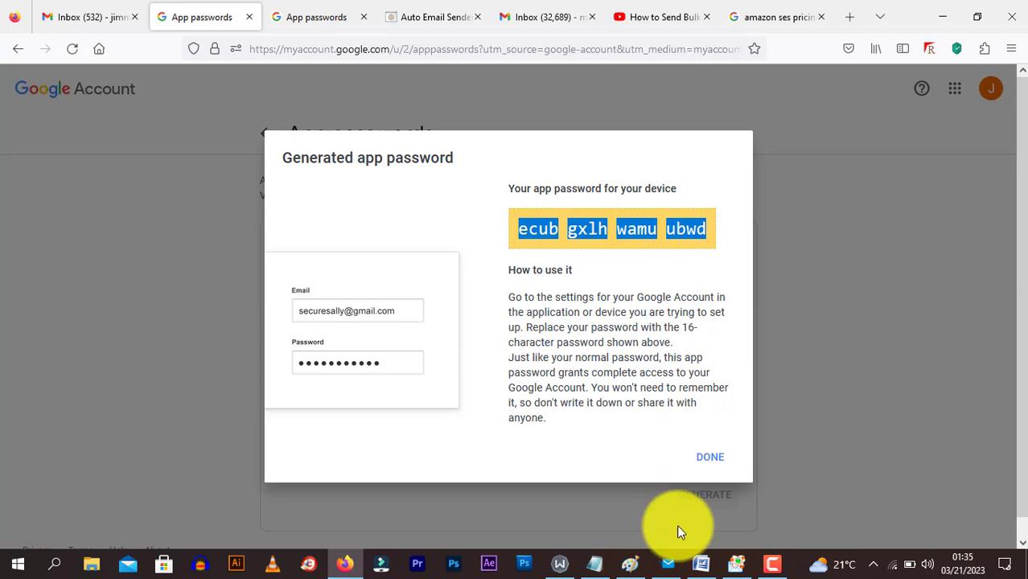
{"action": "left_click", "coordinate": [675, 565]}
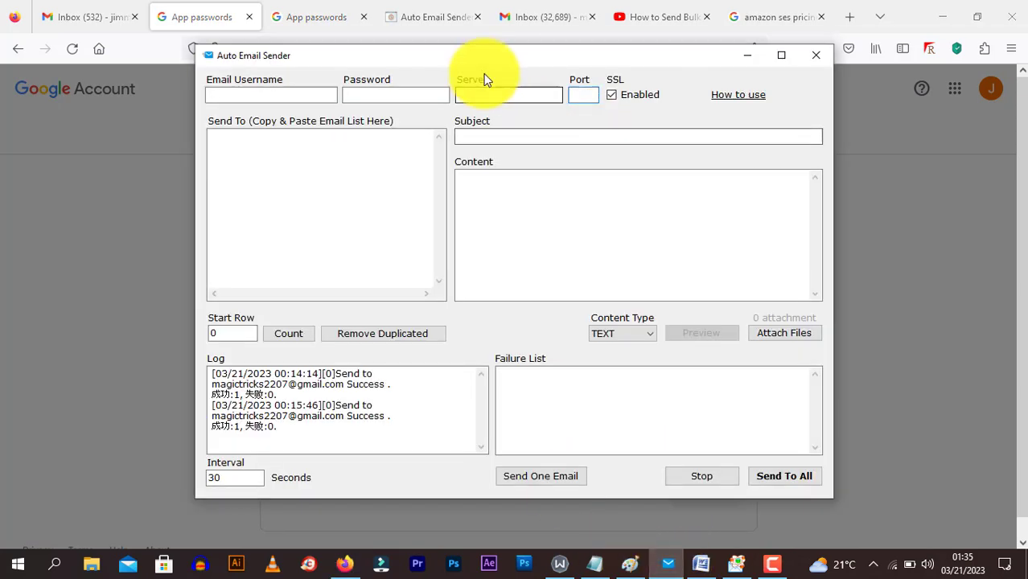
Enter the sender's Gmail address as the Email Username, fixing the .com typo
{"action": "mouse_move", "coordinate": [481, 61]}
{"action": "left_mouse_down"}
{"action": "mouse_move", "coordinate": [479, 94]}
{"action": "mouse_move", "coordinate": [480, 80]}
{"action": "left_mouse_up"}
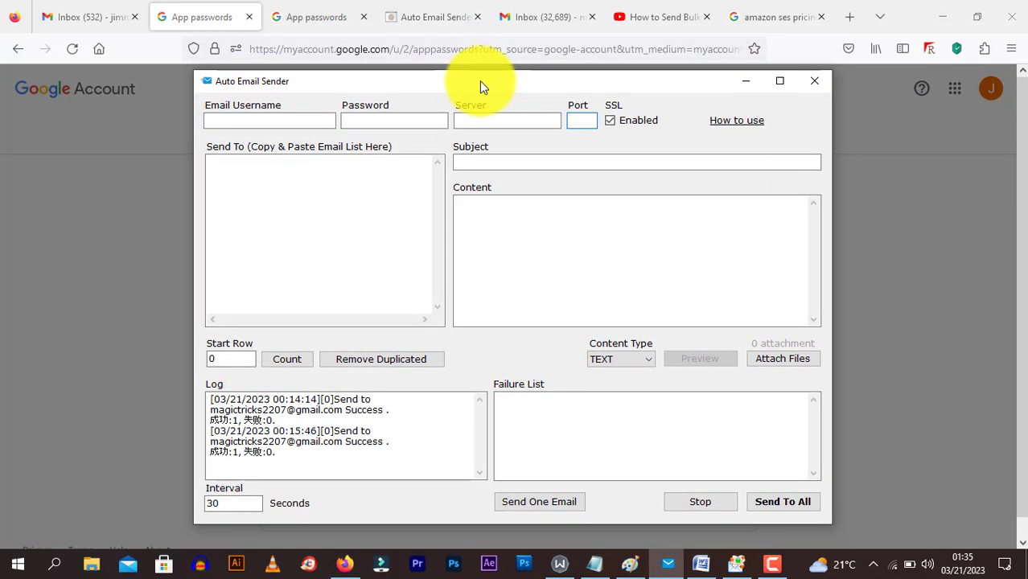
{"action": "left_click", "coordinate": [275, 121]}
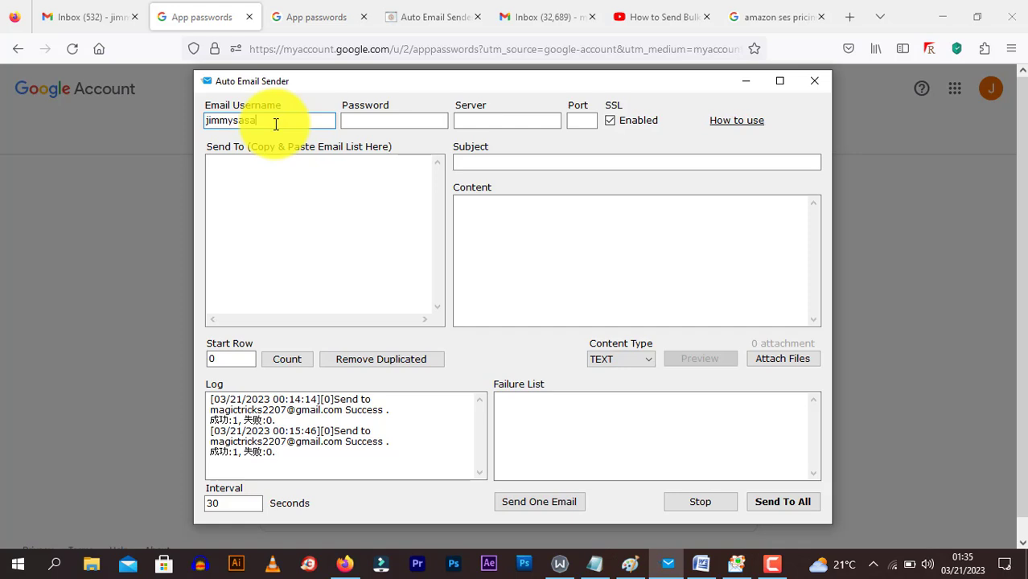
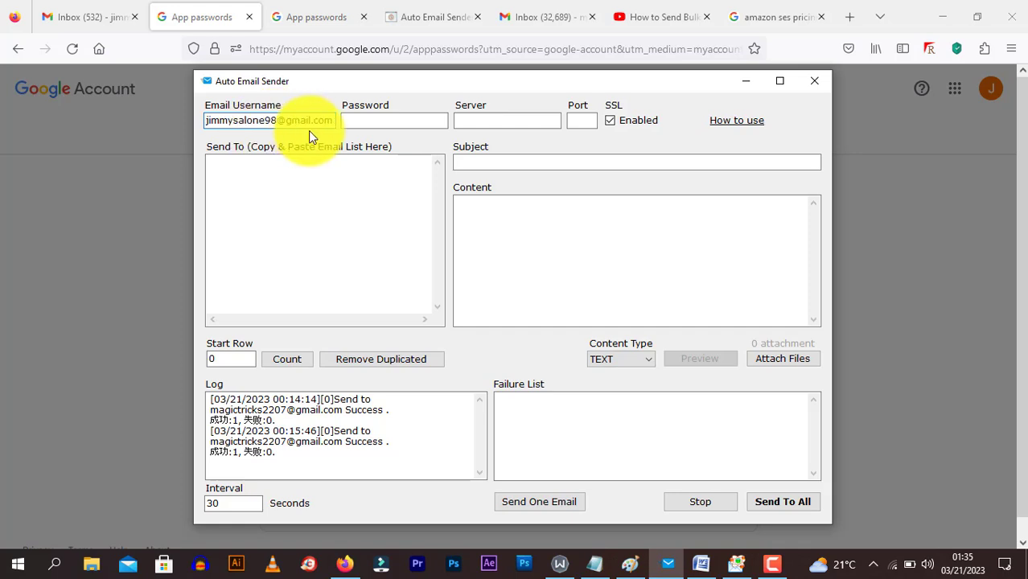
{"action": "left_click", "coordinate": [356, 122]}
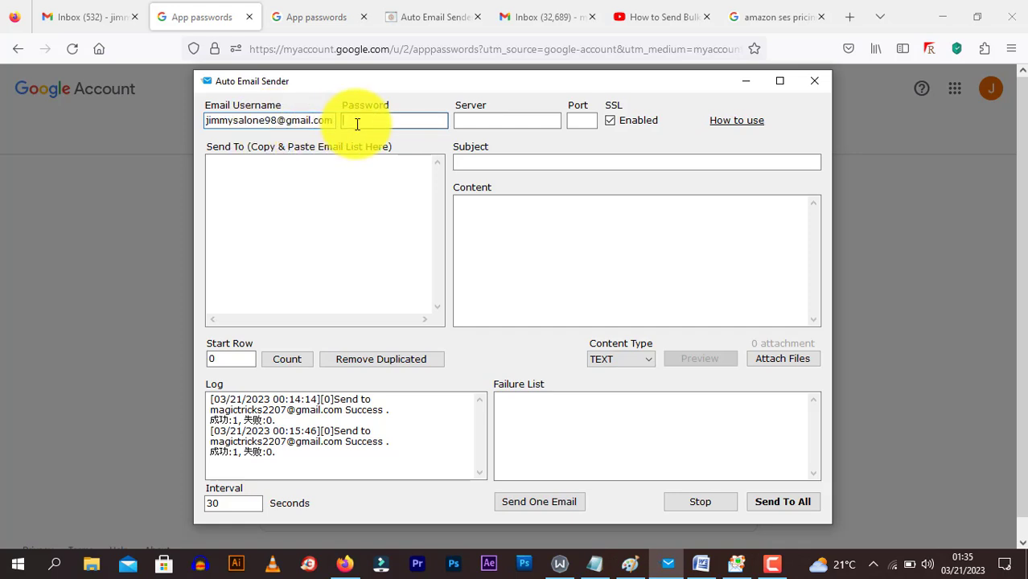
Copy the generated app password, close its dialog, and return to Auto Email Sender
{"action": "left_click", "coordinate": [232, 17]}
{"action": "left_click_drag", "start_coordinate": [708, 229], "coordinate": [511, 230]}
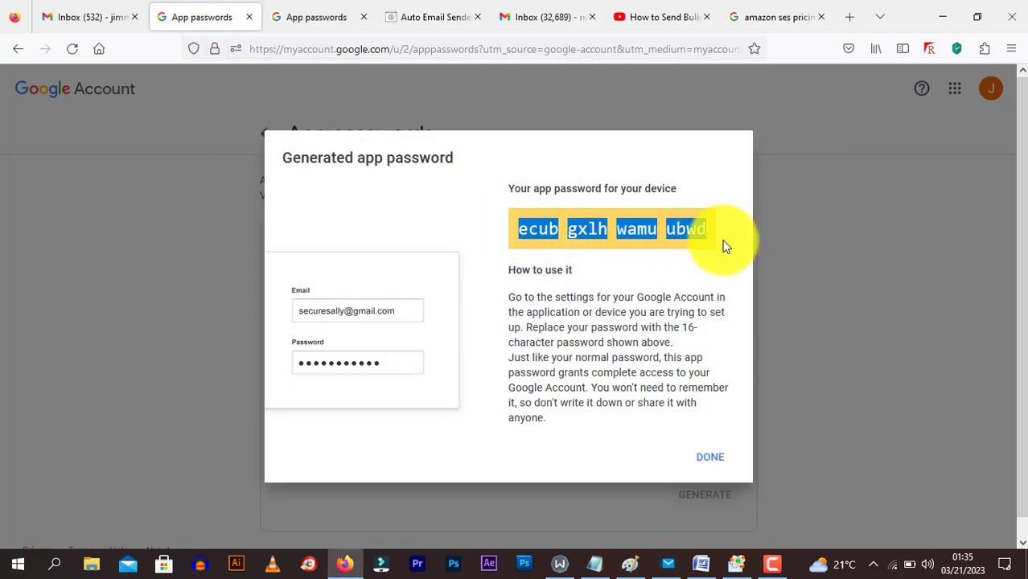
{"action": "left_click", "coordinate": [703, 460]}
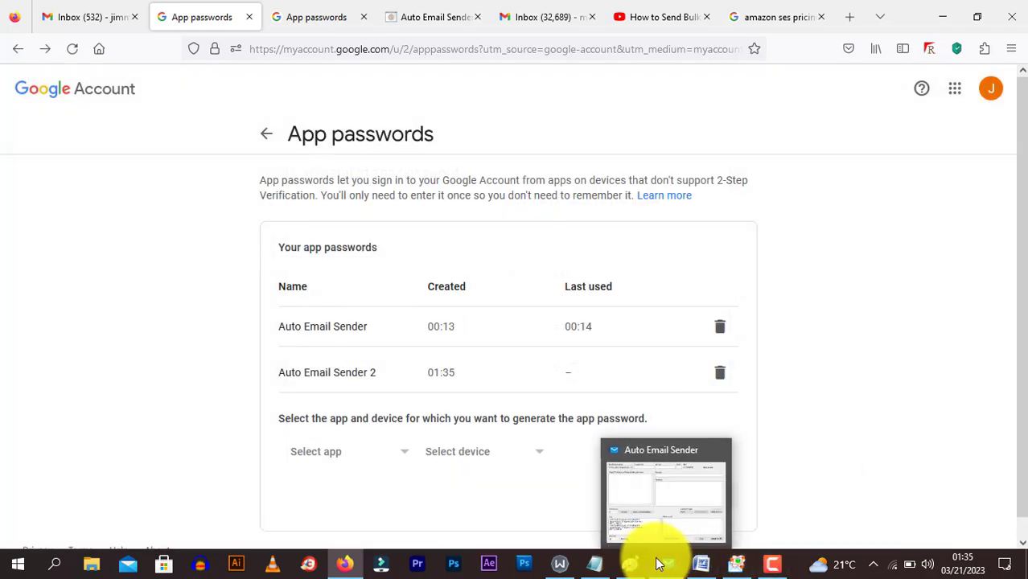
{"action": "left_click", "coordinate": [665, 565]}
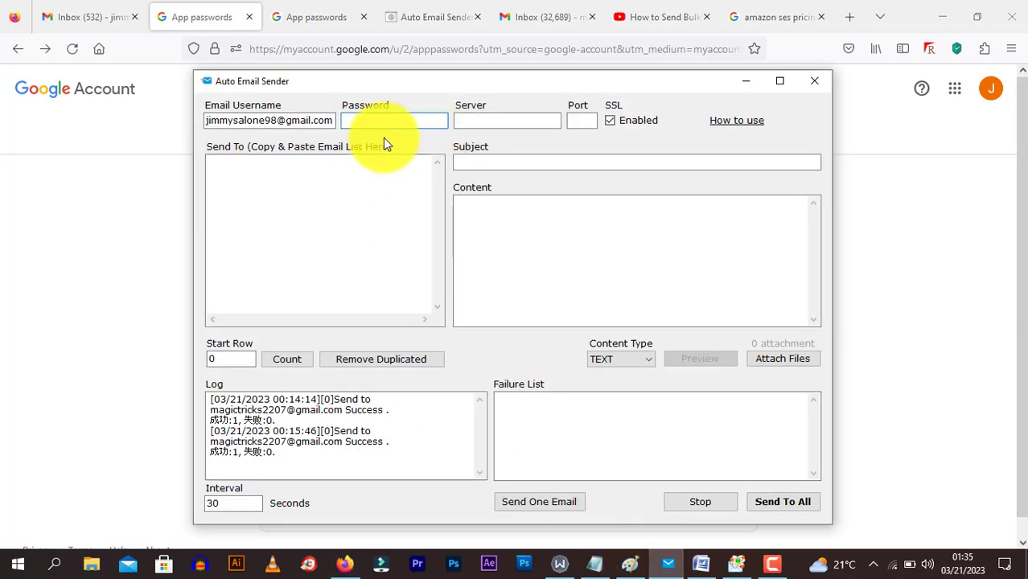
Enter the app password and smtp.gmail.com as the SMTP server in Auto Email Sender
{"action": "key", "text": "ctrl+v"}
{"action": "left_click", "coordinate": [478, 122]}
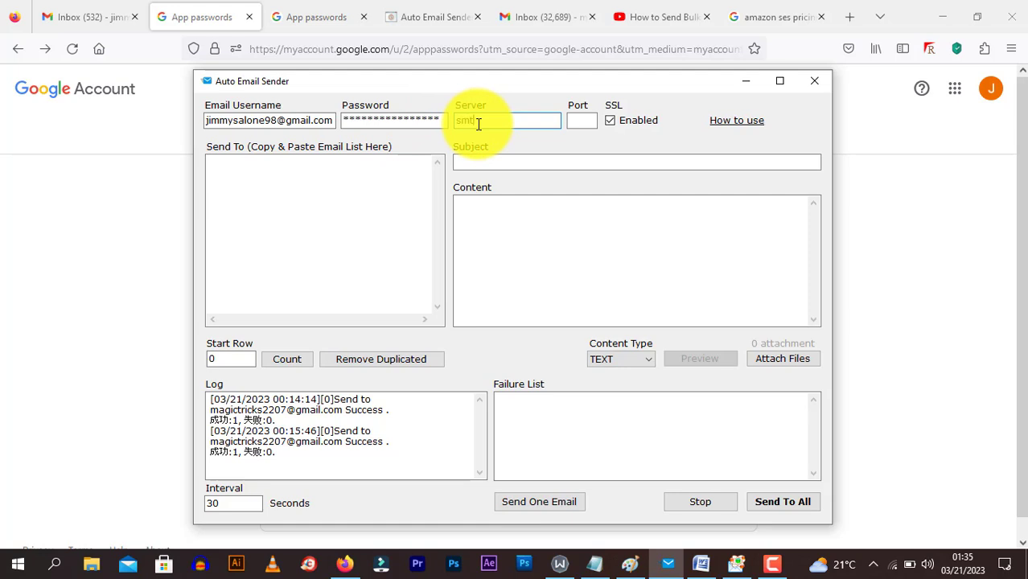
{"action": "type", "text": ".gmail.com"}
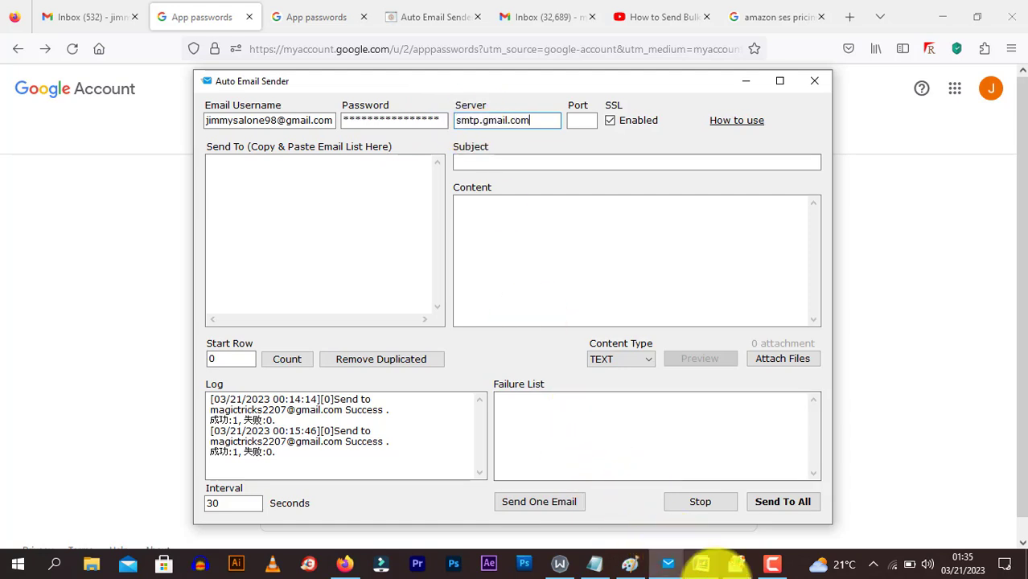
{"action": "left_click", "coordinate": [701, 563]}
Add the notes 'For smtp type smtp.gmail.com' and 'Port : 587' to the Word document
{"action": "left_click_drag", "start_coordinate": [1022, 274], "coordinate": [1010, 333]}
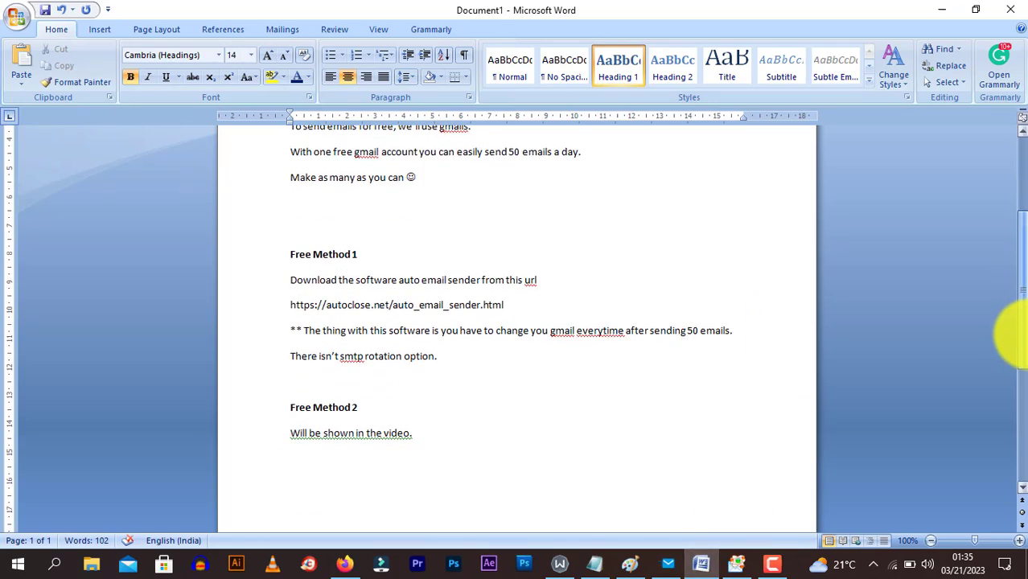
{"action": "key", "text": "Return"}
{"action": "key", "text": "Return"}
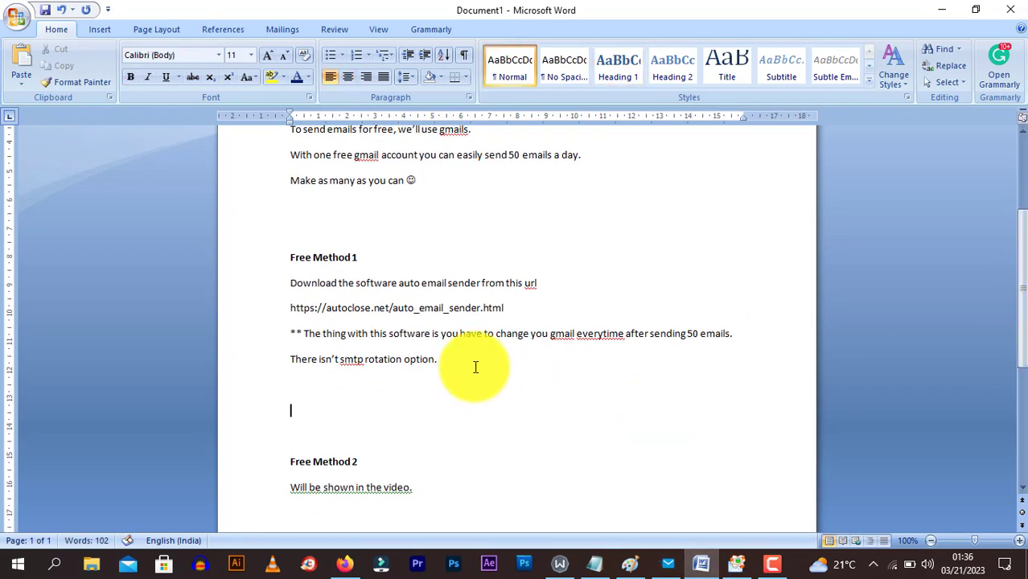
{"action": "type", "text": "For smtp t"}
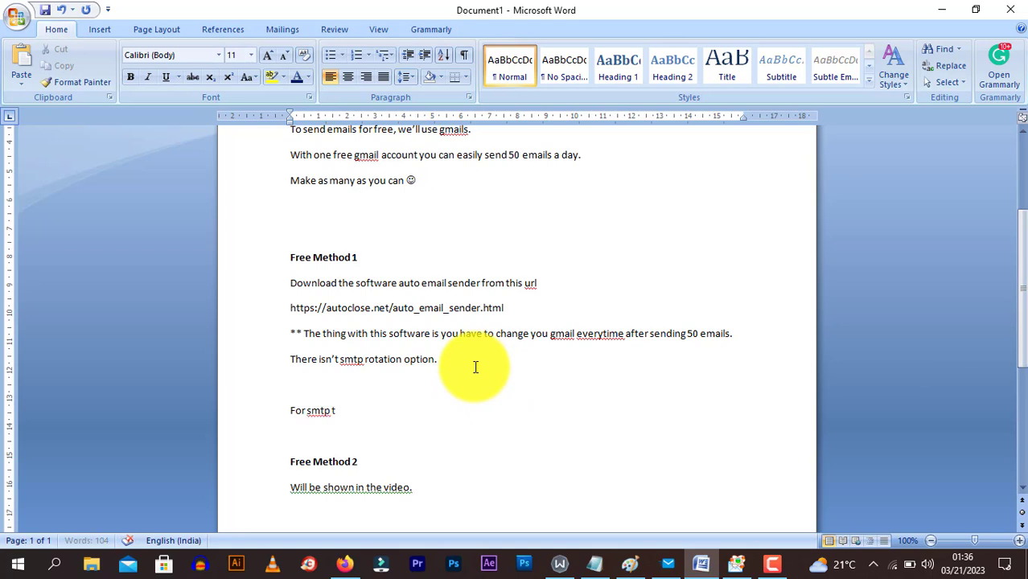
{"action": "type", "text": "pe smtp"}
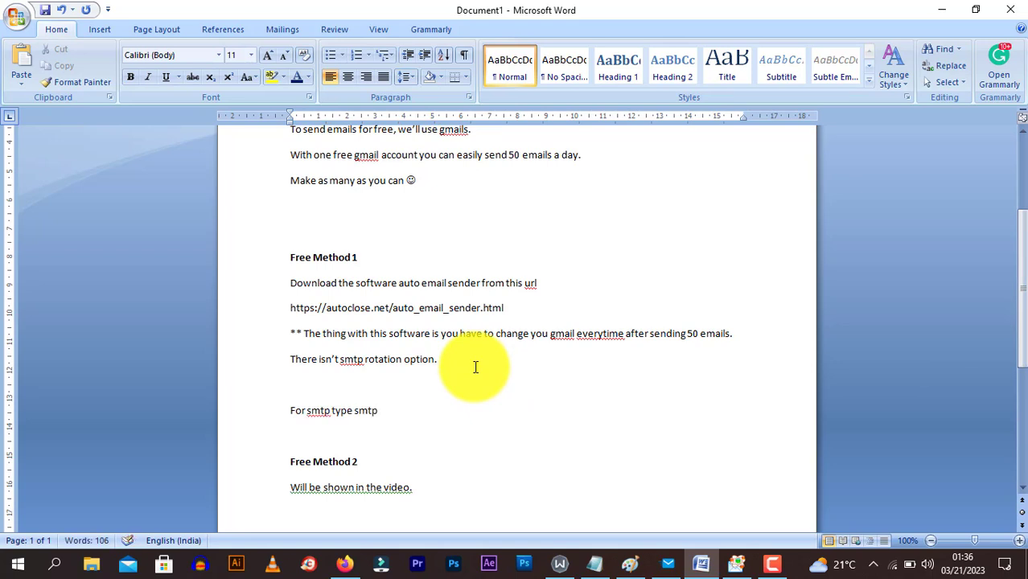
{"action": "type", "text": ".gmail.com"}
{"action": "key", "text": "Return"}
{"action": "type", "text": "Port"}
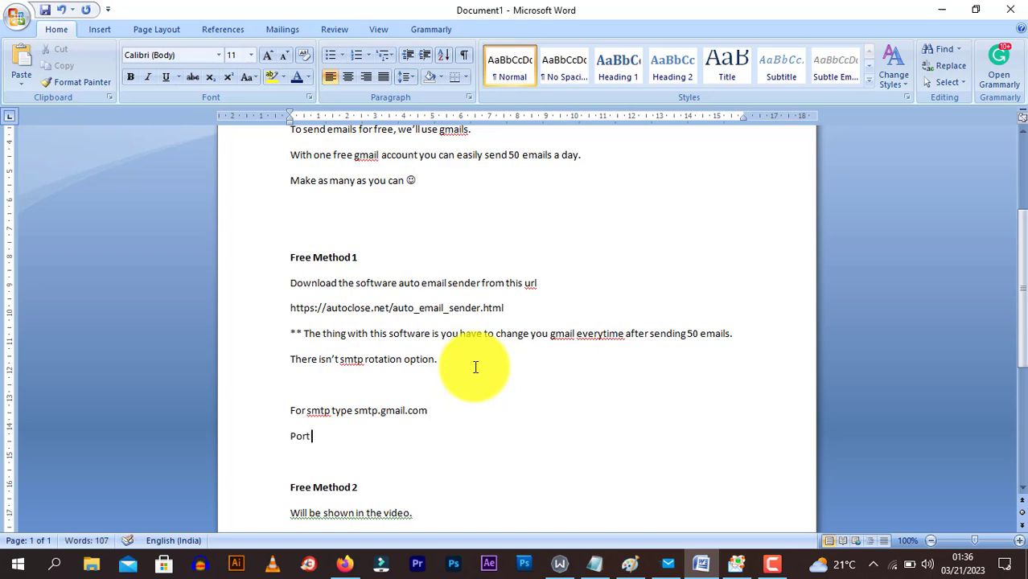
{"action": "type", "text": " : 587"}
{"action": "left_click", "coordinate": [673, 562]}
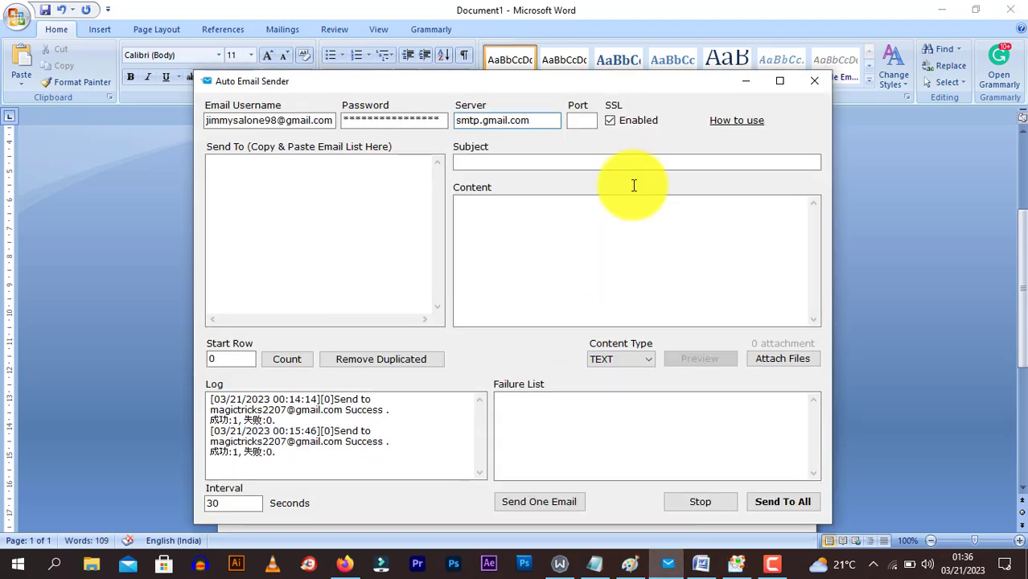
Set the port to 587 and keep SSL Enabled checked
{"action": "left_click", "coordinate": [585, 123]}
{"action": "type", "text": "587"}
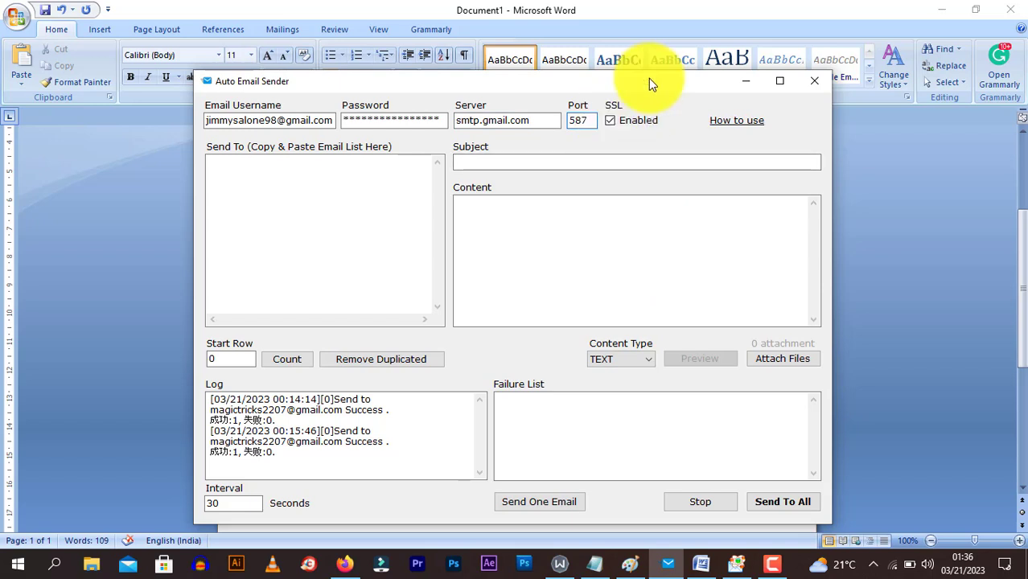
{"action": "left_click", "coordinate": [608, 121]}
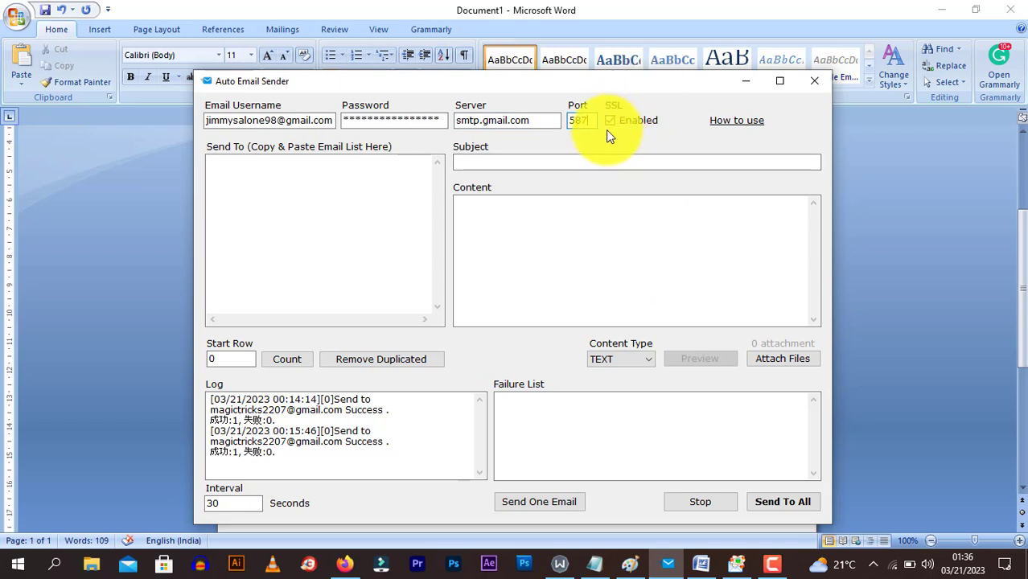
{"action": "left_click", "coordinate": [610, 121]}
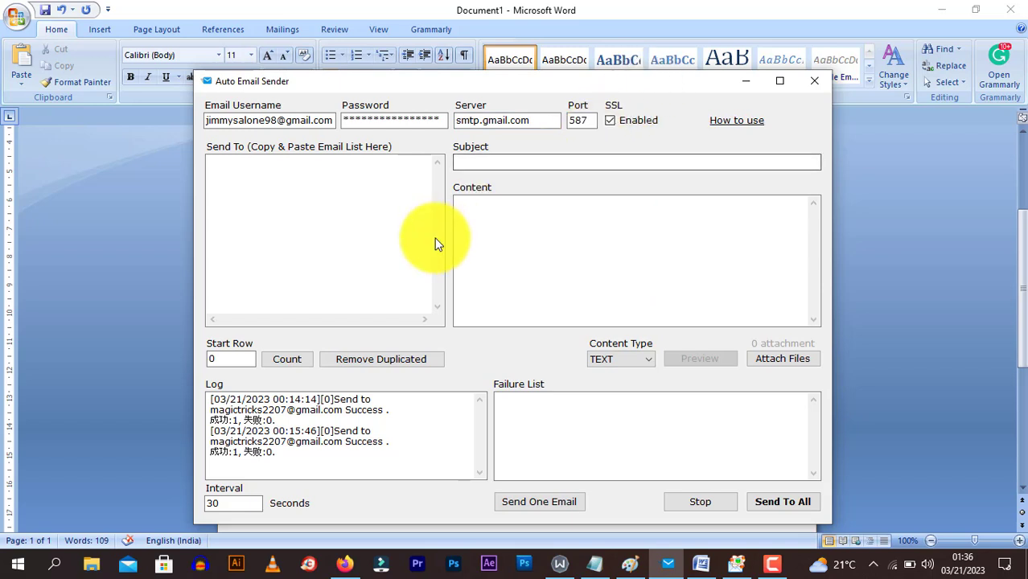
{"action": "left_click", "coordinate": [487, 163]}
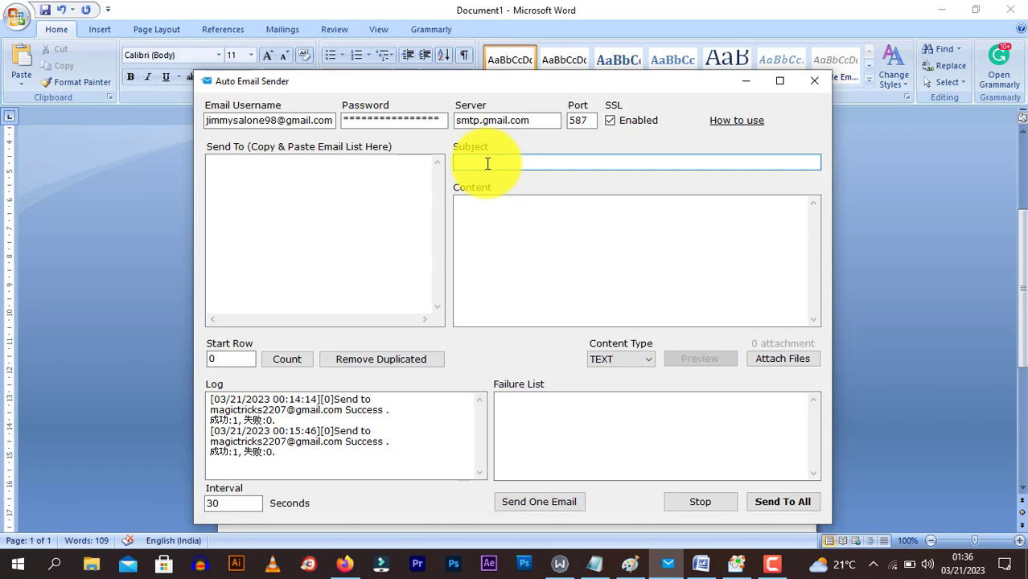
Enter the greeting subject starting 'Hi' and paste it into the message content
{"action": "type", "text": "Hi, this is Jimmy"}
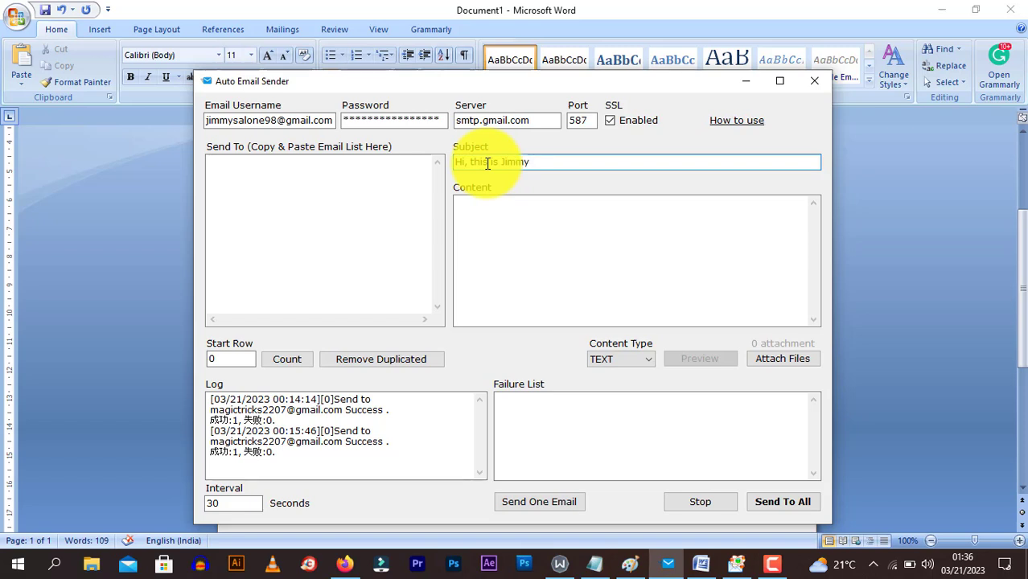
{"action": "left_click", "coordinate": [509, 223]}
{"action": "left_click", "coordinate": [546, 164]}
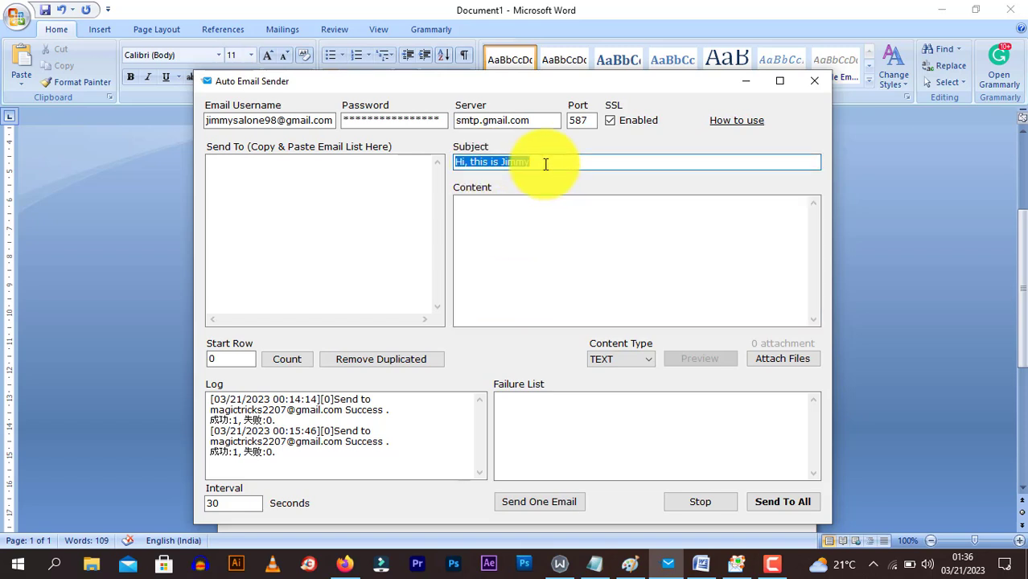
{"action": "left_click", "coordinate": [532, 245]}
{"action": "type", "text": "Hi, this is Jimmy"}
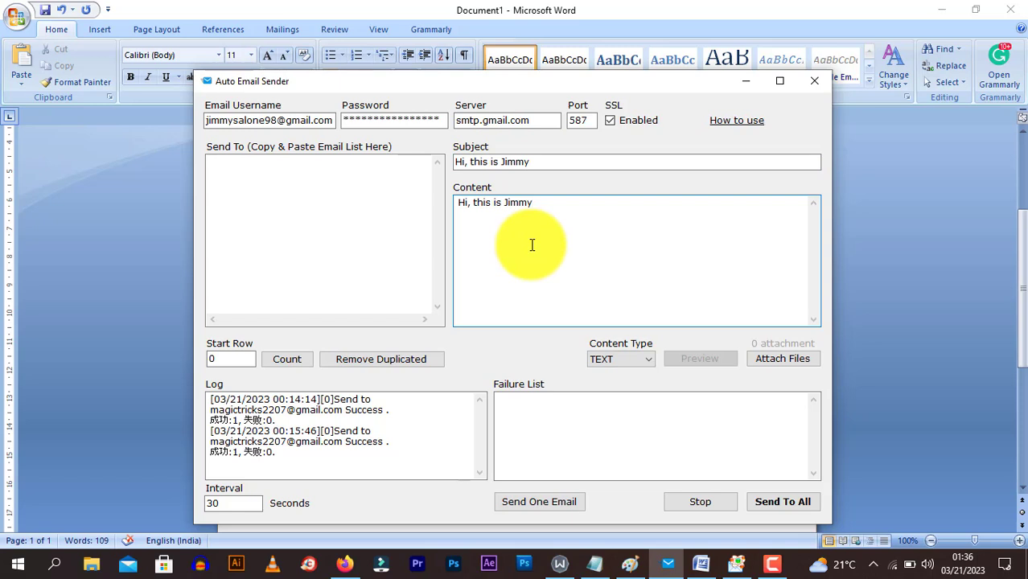
Switch the content type to HTML and then back to TEXT
{"action": "left_click", "coordinate": [654, 364]}
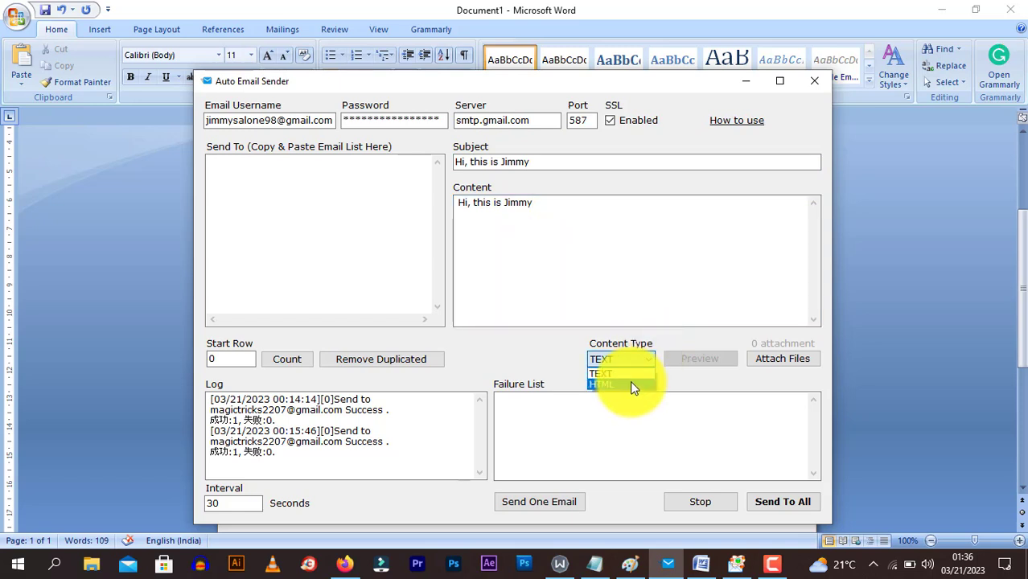
{"action": "left_click", "coordinate": [630, 380]}
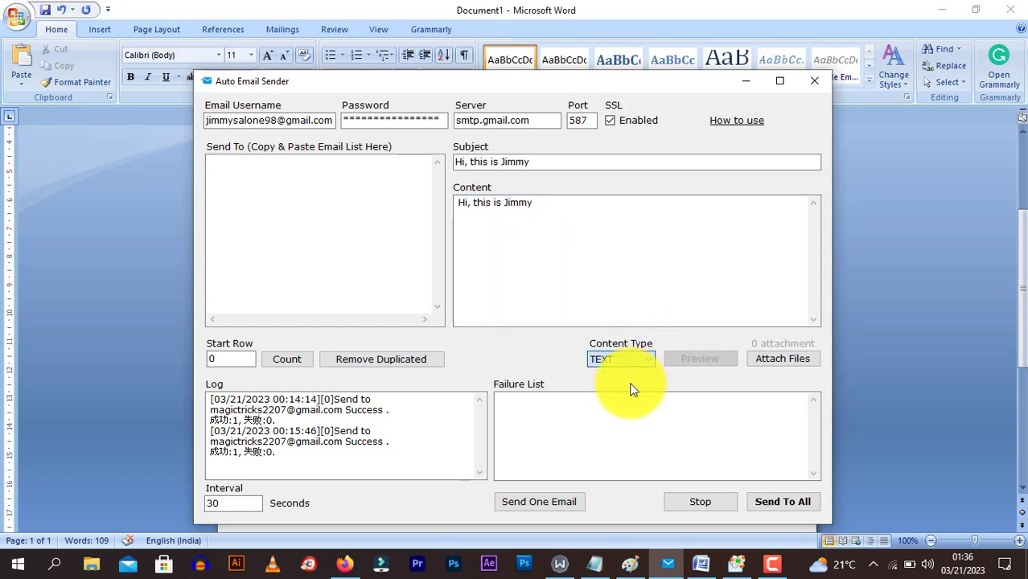
{"action": "left_click", "coordinate": [683, 260]}
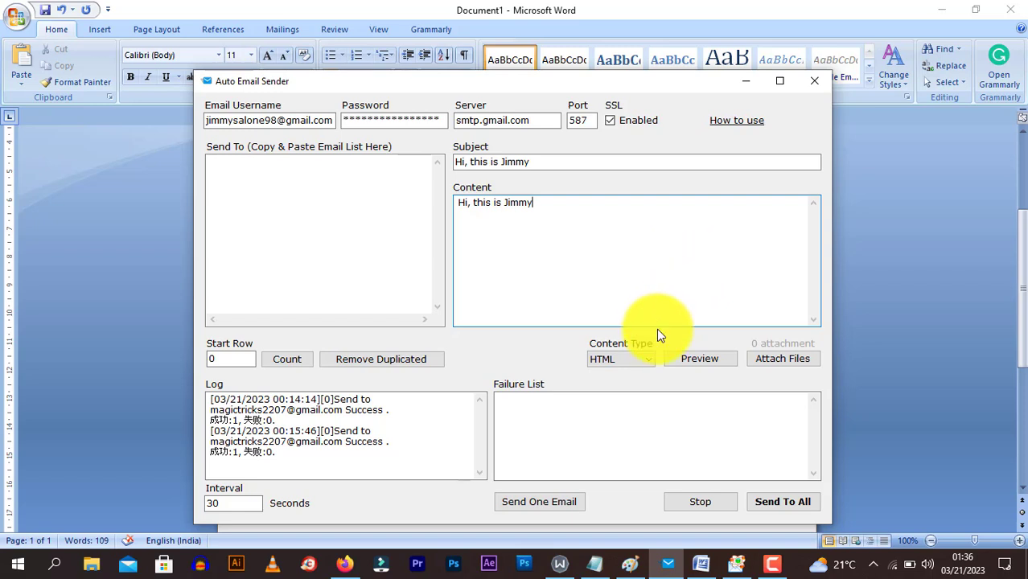
{"action": "left_click", "coordinate": [655, 359]}
{"action": "scroll", "coordinate": [620, 368], "scroll_direction": "up", "scroll_amount": 1}
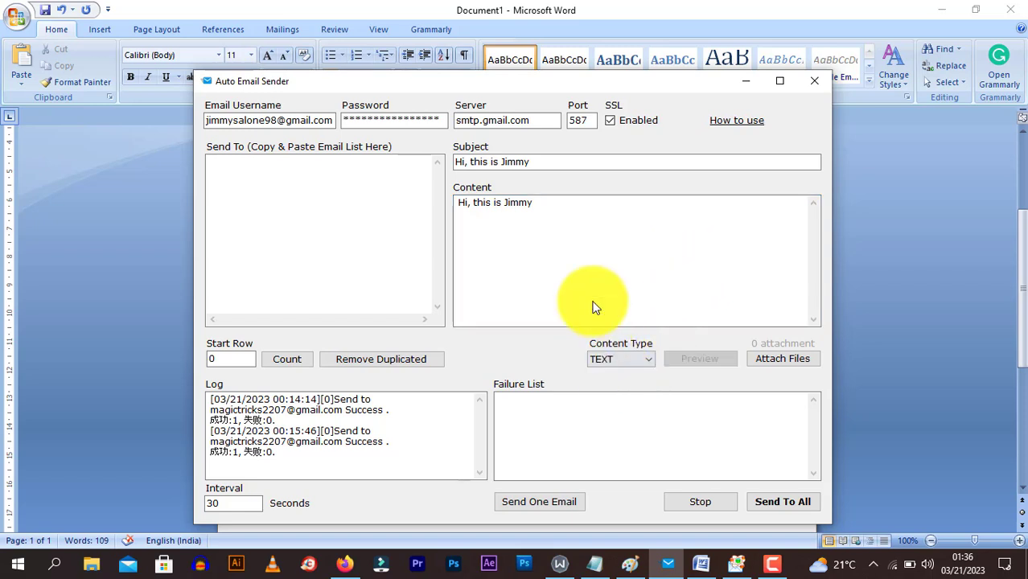
{"action": "left_click", "coordinate": [582, 208]}
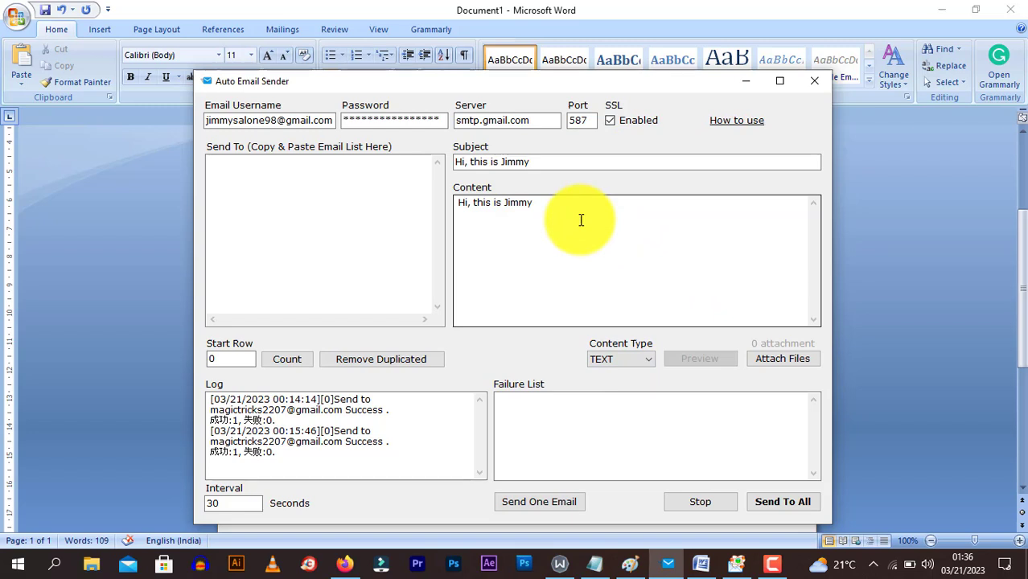
Enter the recipient's email address in the Send To list
{"action": "left_click", "coordinate": [325, 253]}
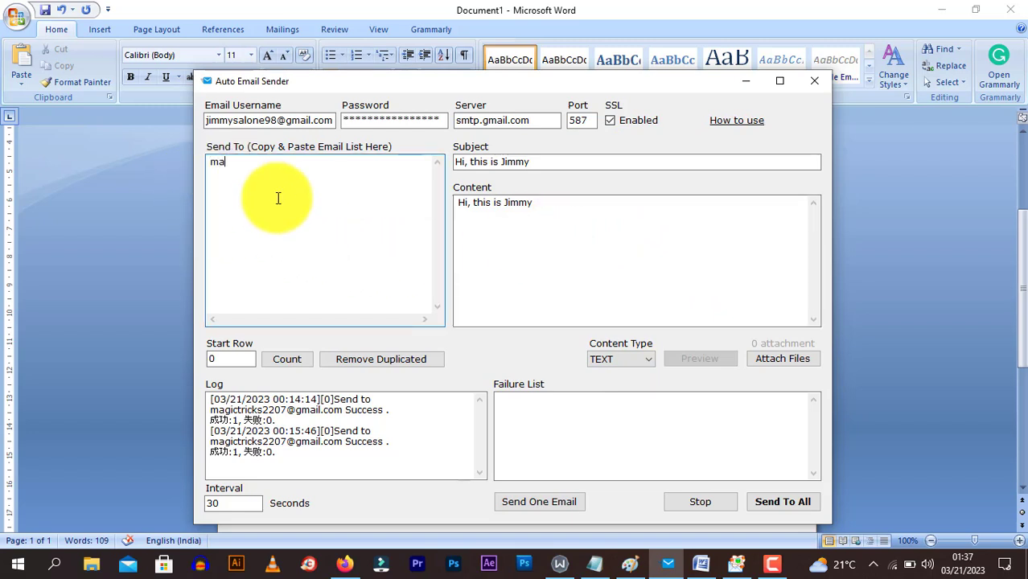
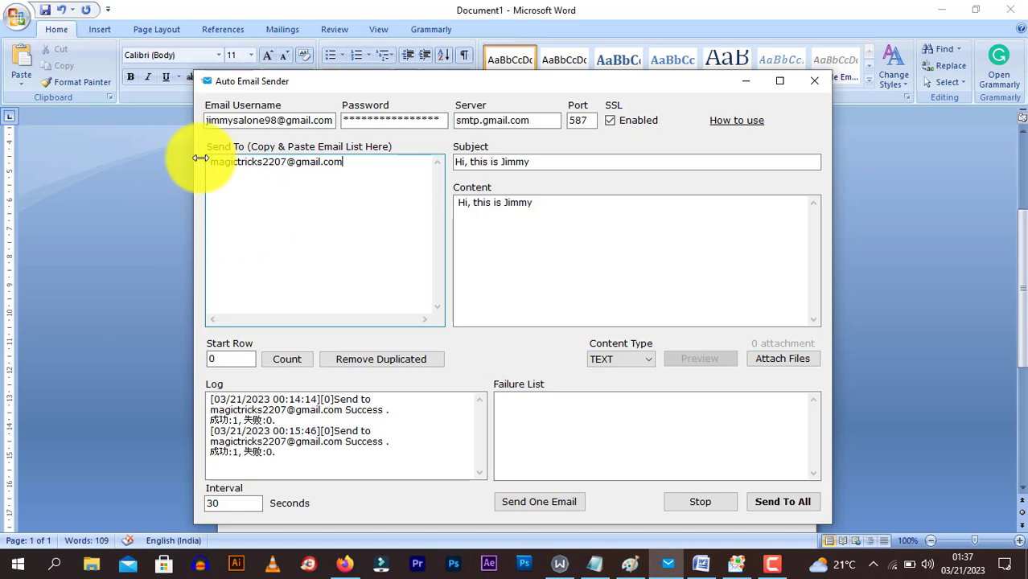
{"action": "left_click", "coordinate": [208, 160]}
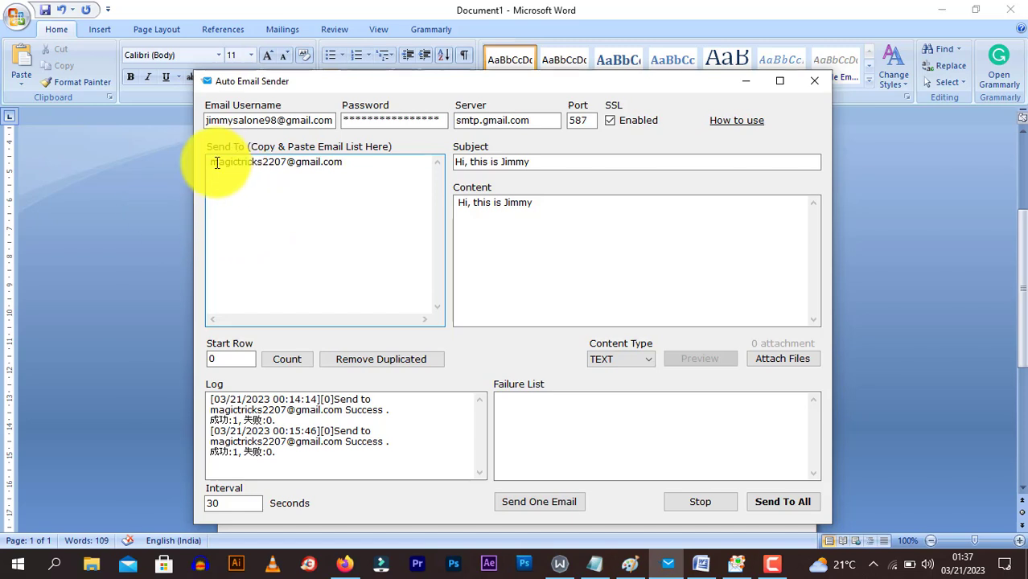
{"action": "left_click", "coordinate": [374, 174]}
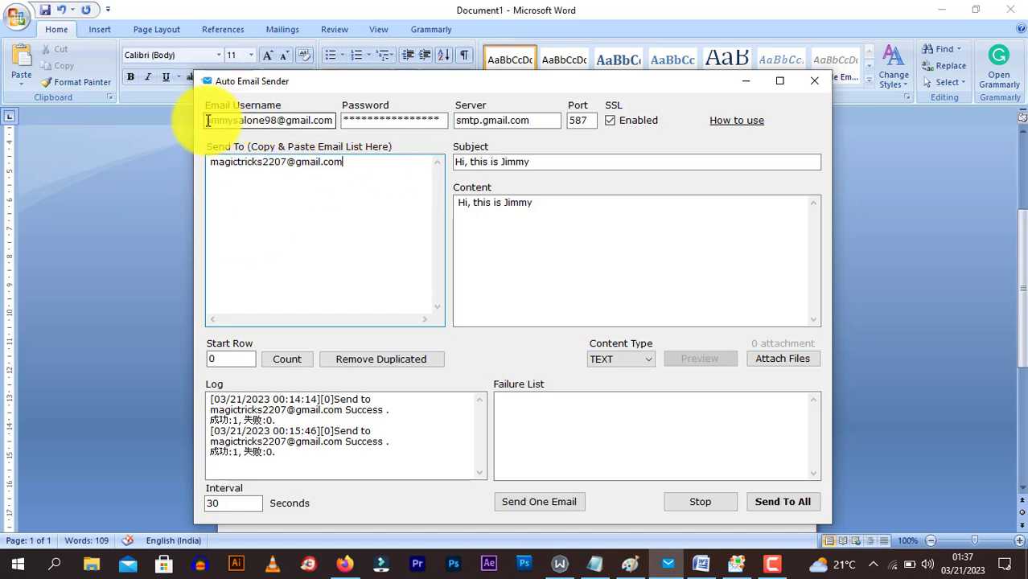
{"action": "left_click_drag", "start_coordinate": [206, 120], "coordinate": [332, 120]}
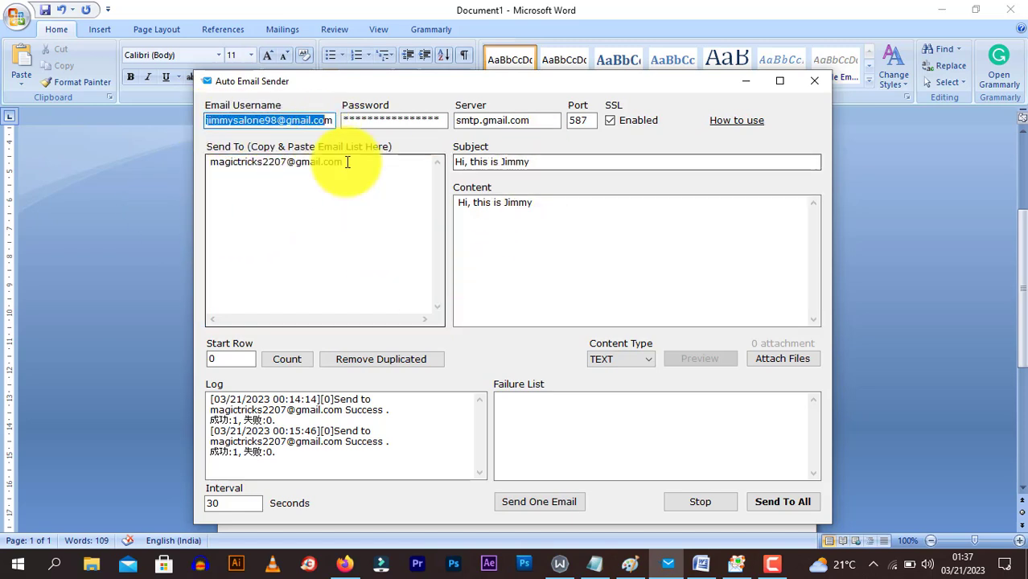
{"action": "left_click_drag", "start_coordinate": [353, 164], "coordinate": [196, 167]}
{"action": "left_click", "coordinate": [539, 269]}
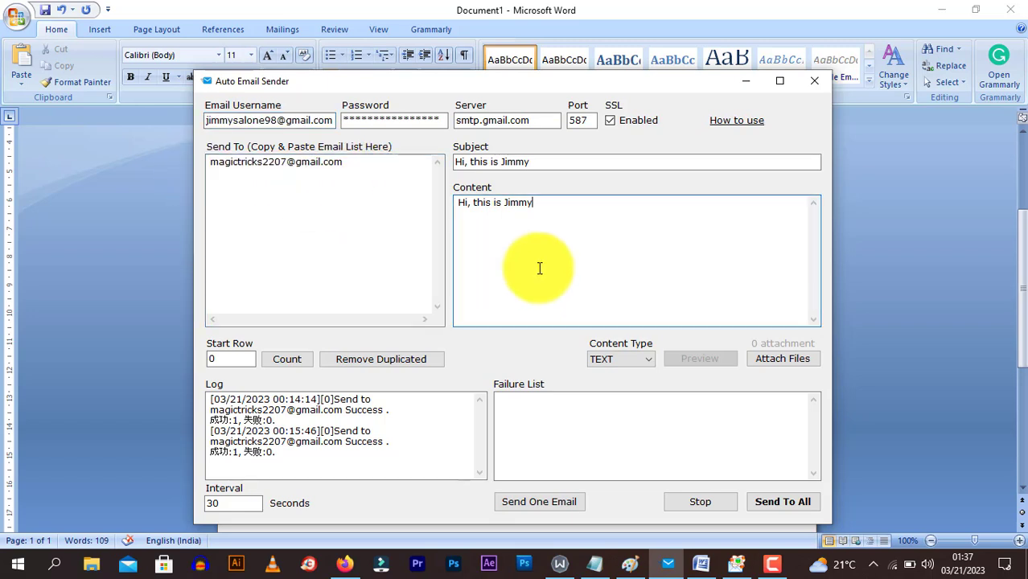
Send the test email to all recipients and confirm Success in the log
{"action": "left_click", "coordinate": [778, 503]}
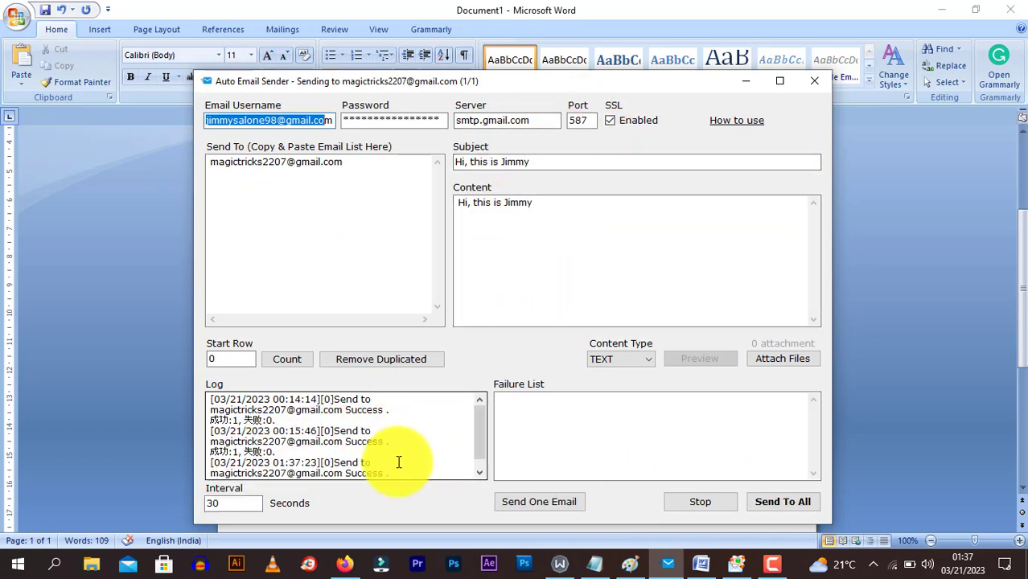
{"action": "left_click_drag", "start_coordinate": [475, 428], "coordinate": [477, 457]}
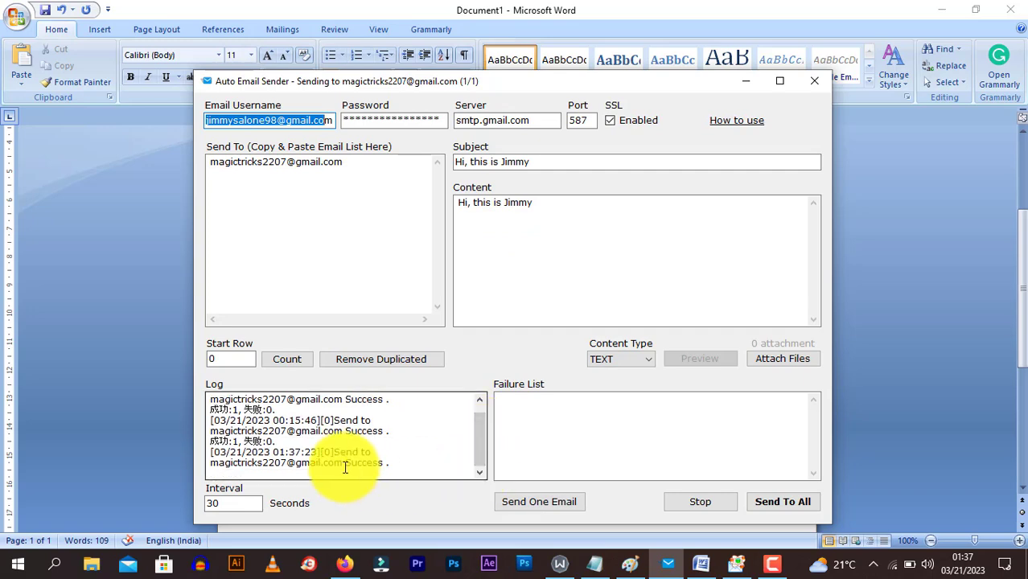
{"action": "left_click_drag", "start_coordinate": [345, 465], "coordinate": [386, 469]}
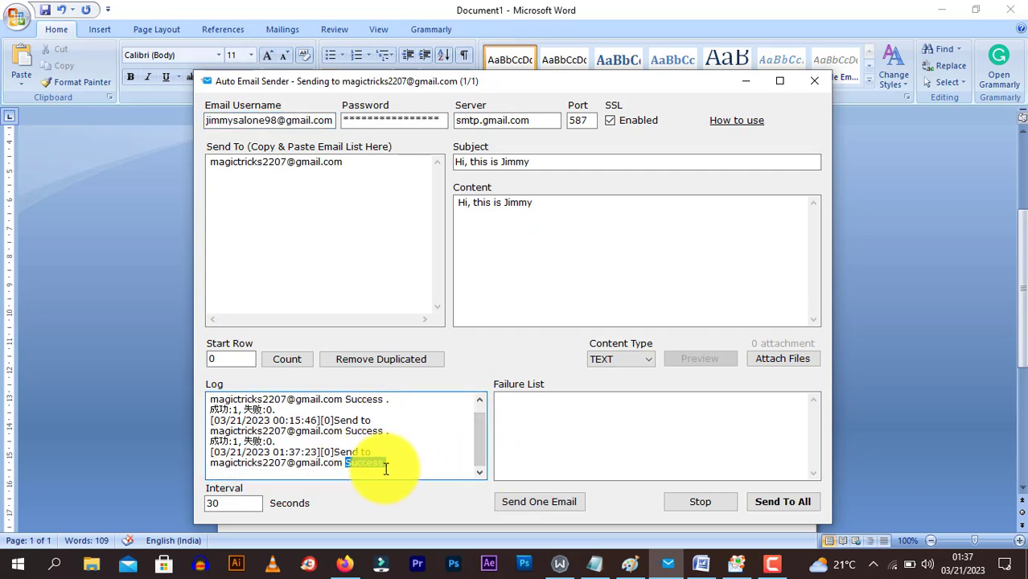
{"action": "left_click", "coordinate": [344, 561]}
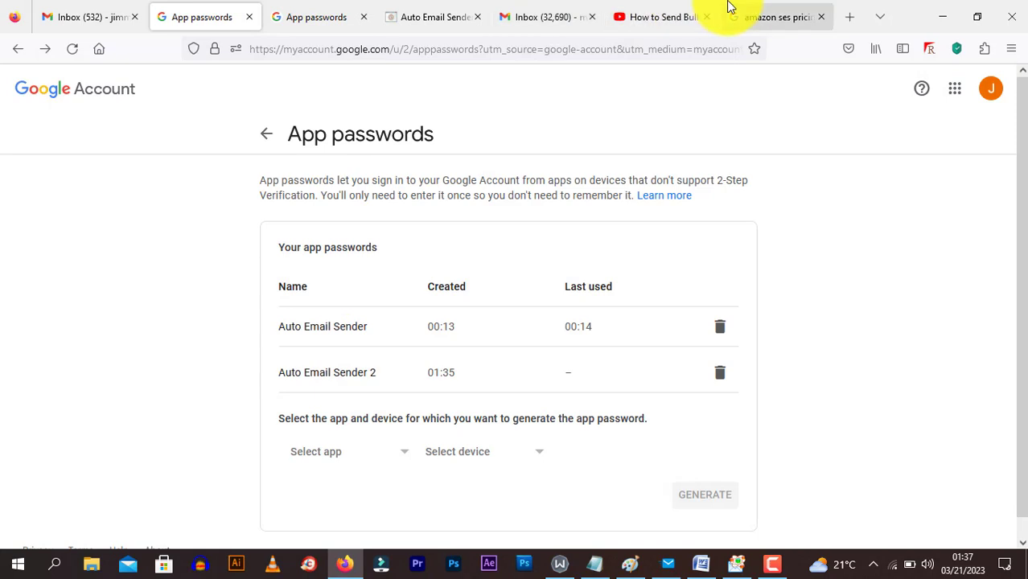
Open the received greeting test email in the Gmail inbox to confirm delivery
{"action": "left_click", "coordinate": [521, 7]}
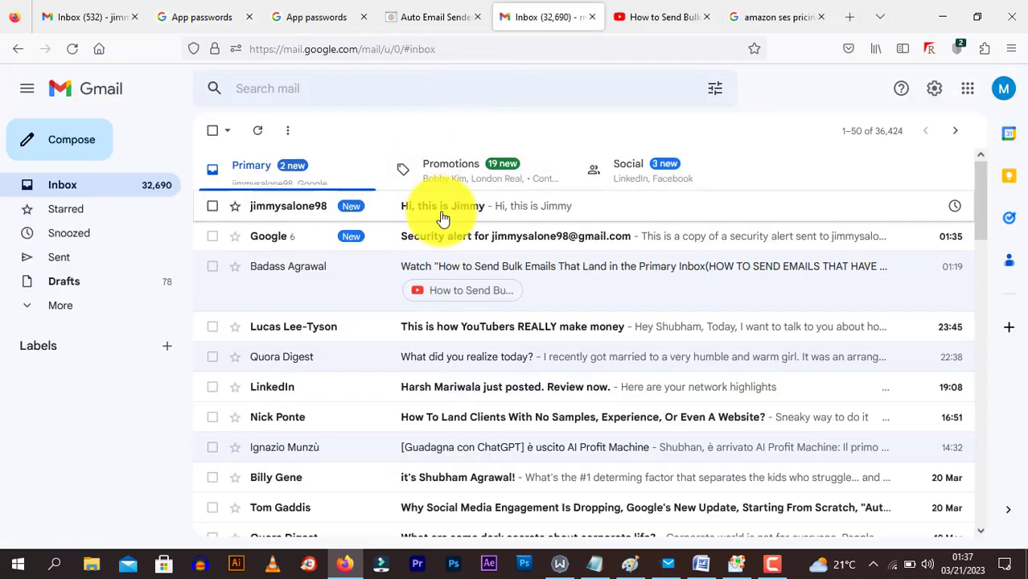
{"action": "left_click", "coordinate": [483, 214]}
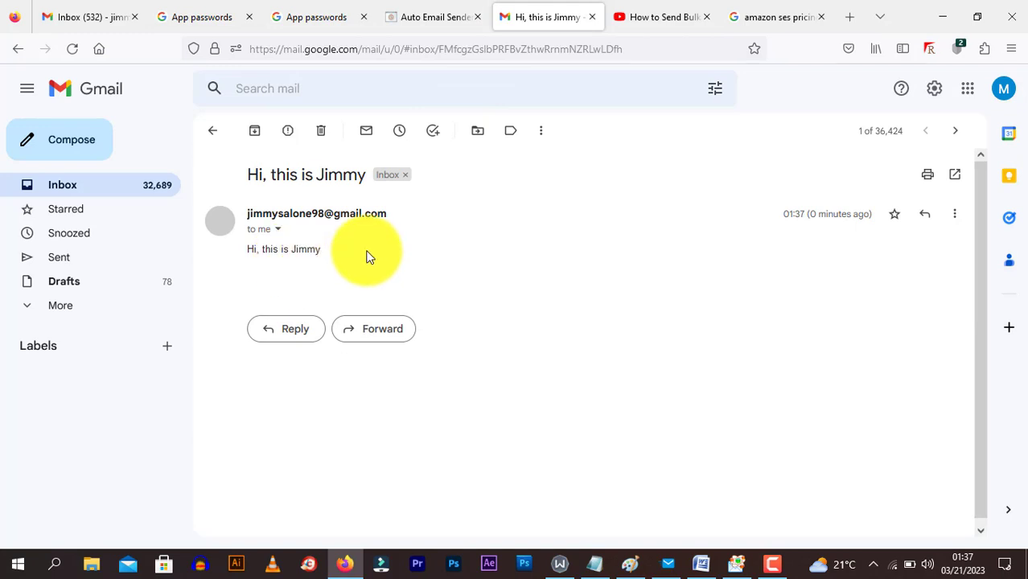
{"action": "left_click", "coordinate": [669, 564]}
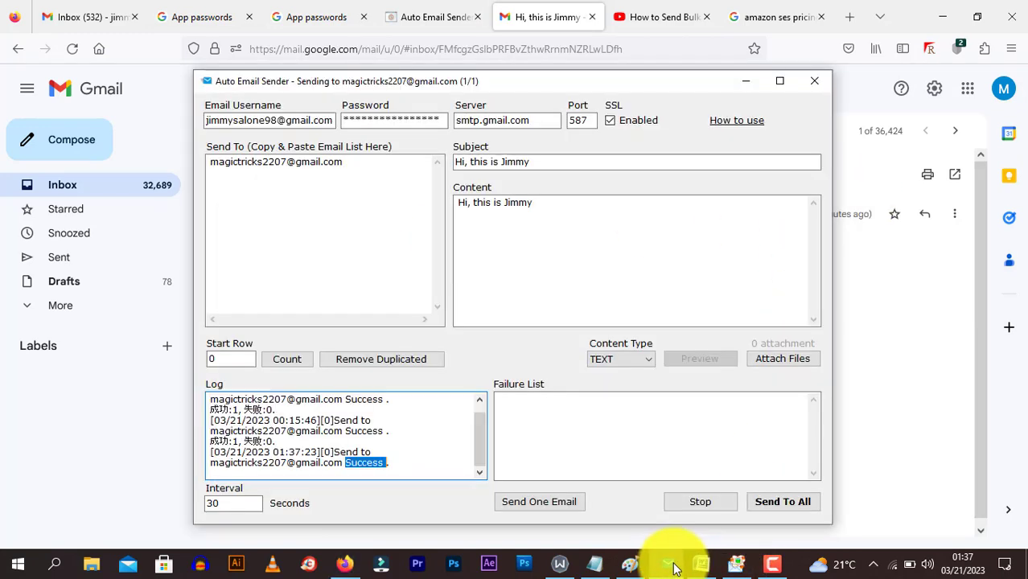
Clear the sender's Email Username field in Auto Email Sender
{"action": "left_click", "coordinate": [355, 165]}
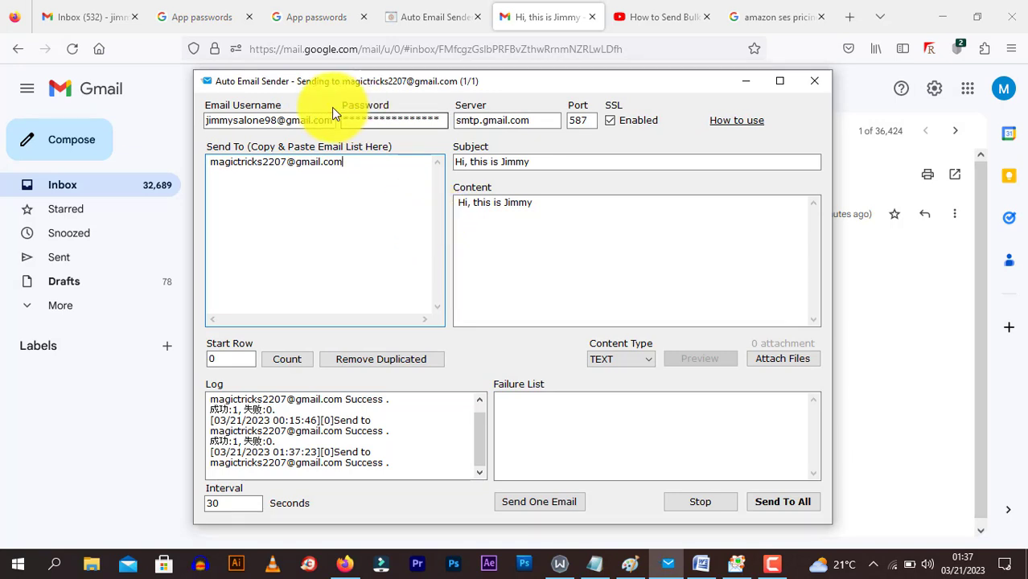
{"action": "left_click_drag", "start_coordinate": [333, 120], "coordinate": [155, 129]}
{"action": "key", "text": "BackSpace"}
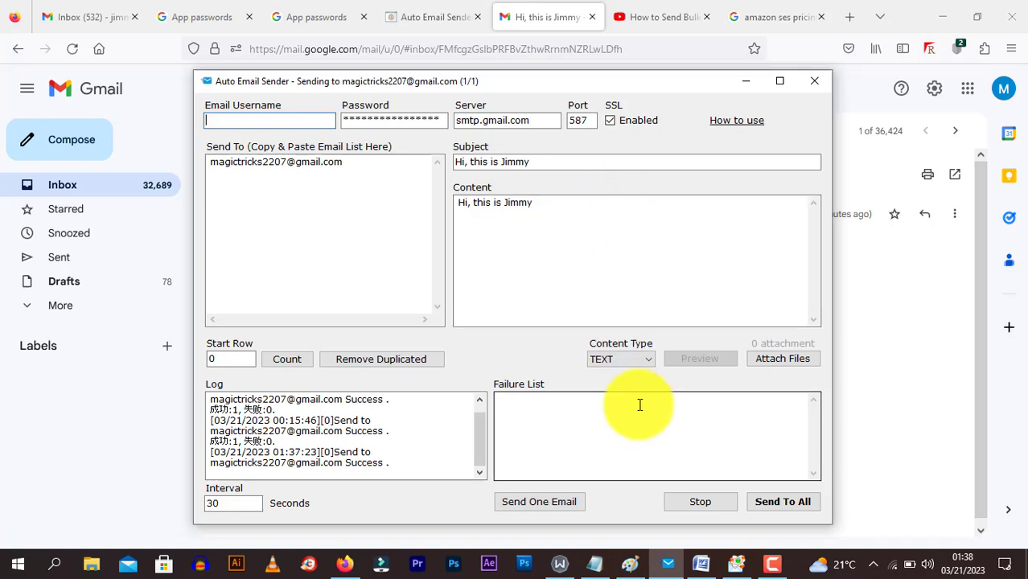
{"action": "left_click", "coordinate": [700, 563]}
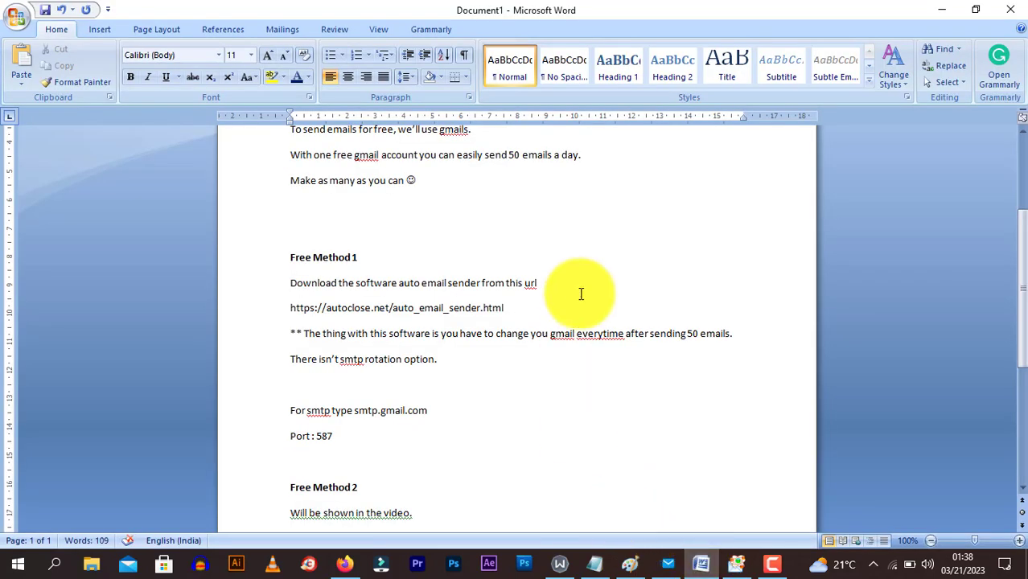
Scroll the Word notes to the smtp.gmail.com and Port 587 lines
{"action": "left_click_drag", "start_coordinate": [1018, 298], "coordinate": [1020, 354]}
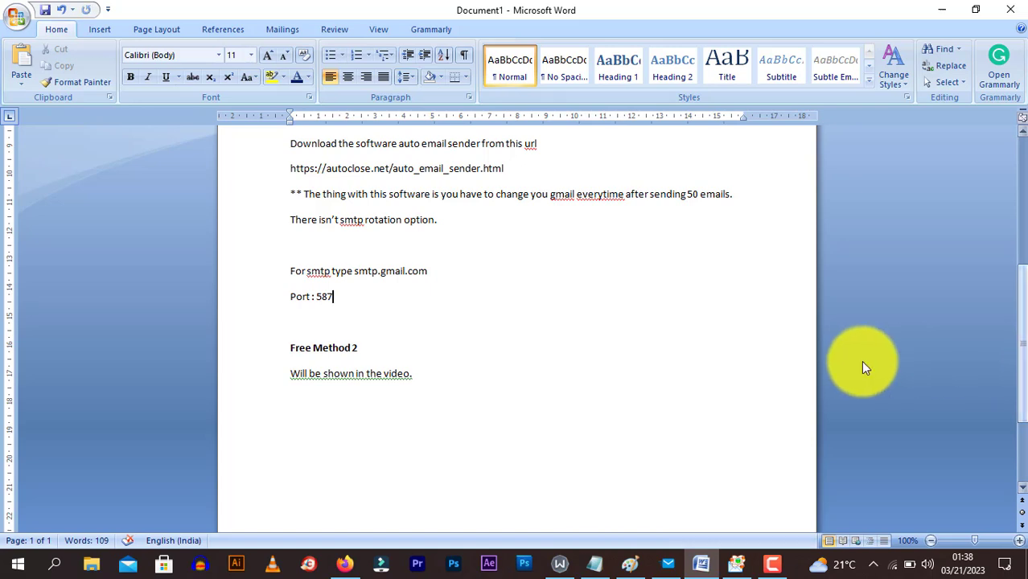
Browse the YouTube bulk-email tutorial, then view Atomic Mail Sender's smtp.gmail.com port-587 account list
{"action": "left_click", "coordinate": [345, 563]}
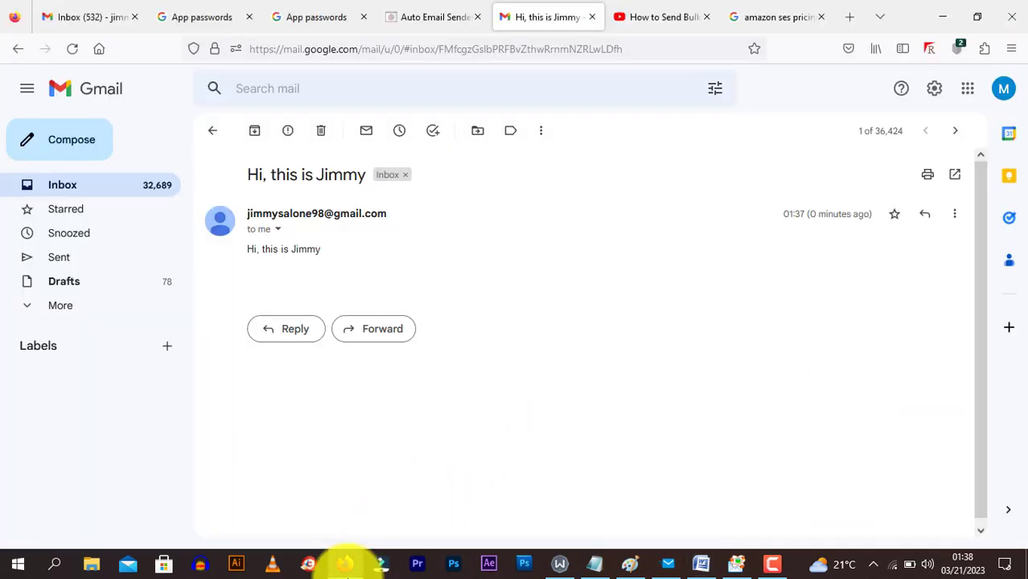
{"action": "left_click", "coordinate": [674, 10]}
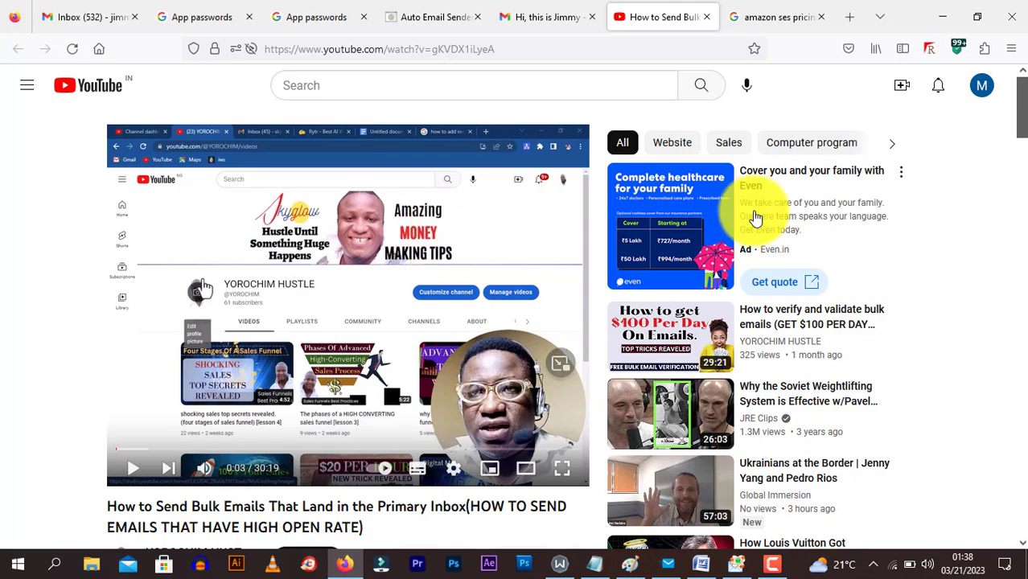
{"action": "left_click_drag", "start_coordinate": [1015, 123], "coordinate": [1015, 149]}
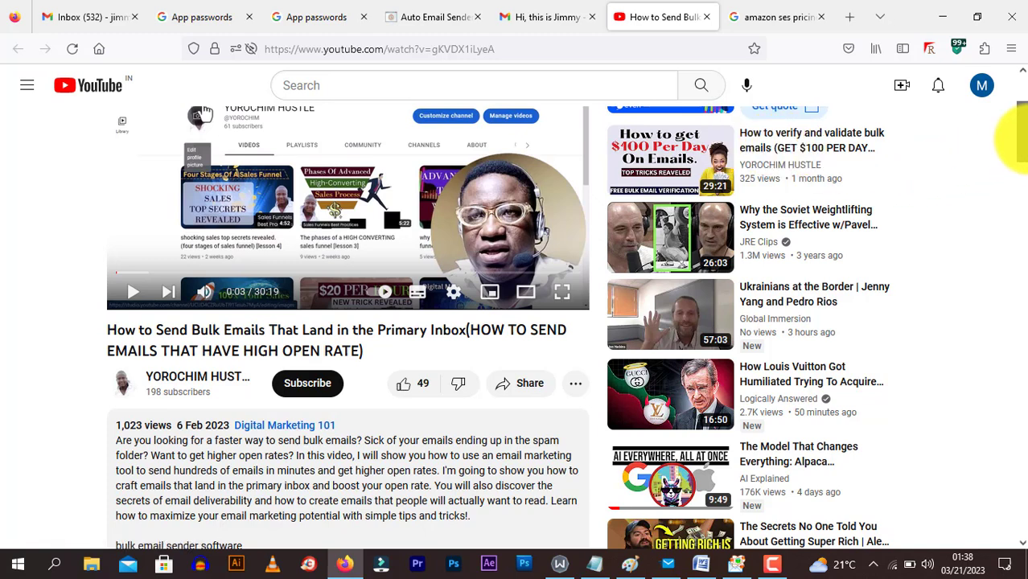
{"action": "left_click_drag", "start_coordinate": [1022, 138], "coordinate": [1021, 120]}
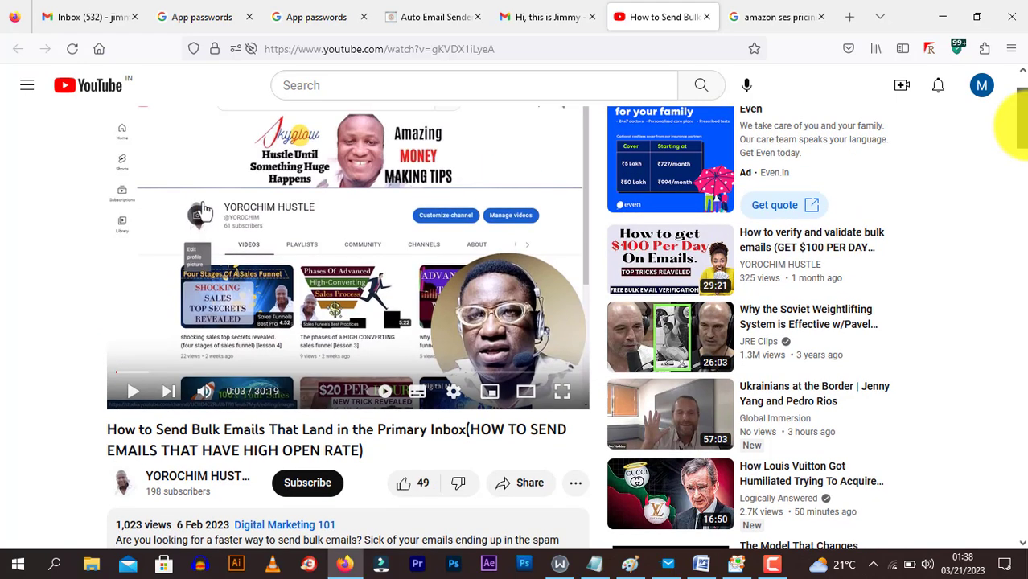
{"action": "left_click_drag", "start_coordinate": [1018, 128], "coordinate": [1018, 134]}
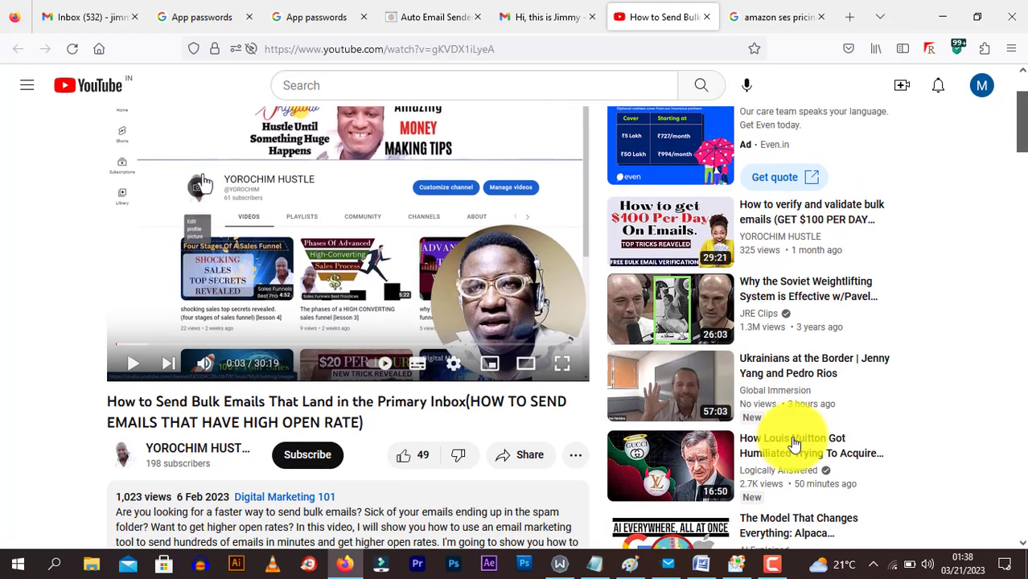
{"action": "left_click", "coordinate": [736, 565]}
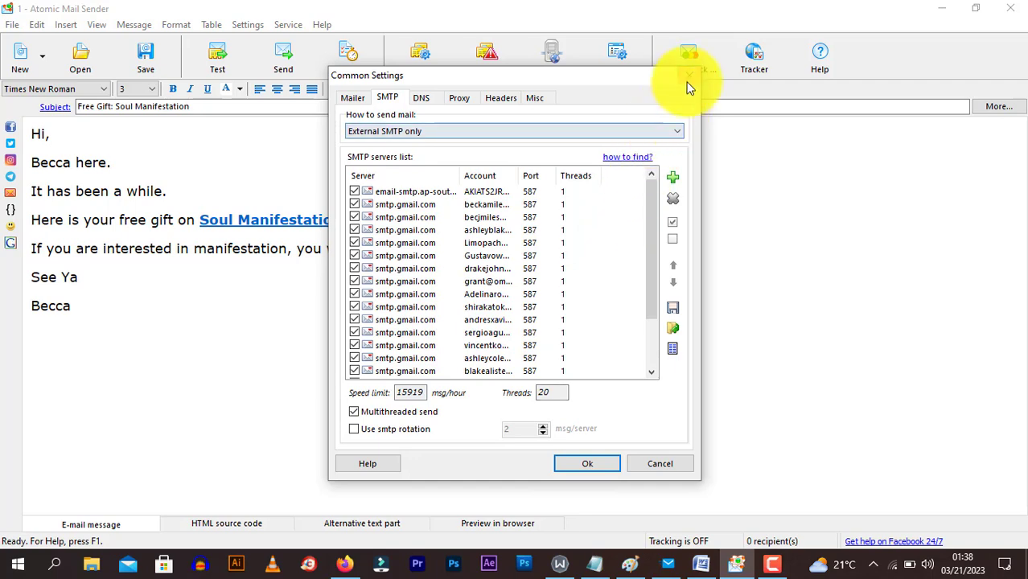
Close Atomic Mail Sender's Common Settings and return to the YouTube tutorial
{"action": "key", "text": "Escape"}
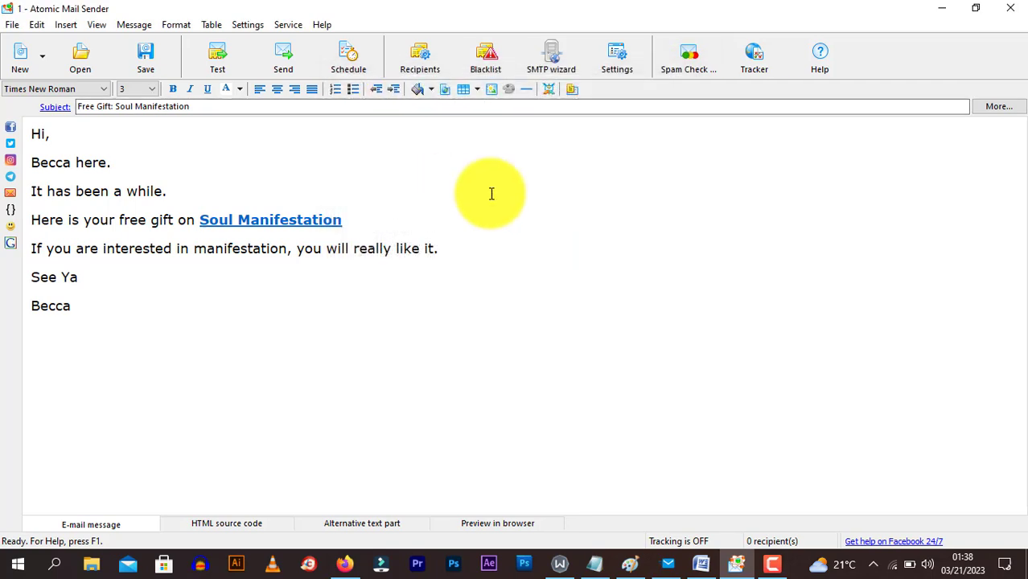
{"action": "left_click", "coordinate": [345, 563]}
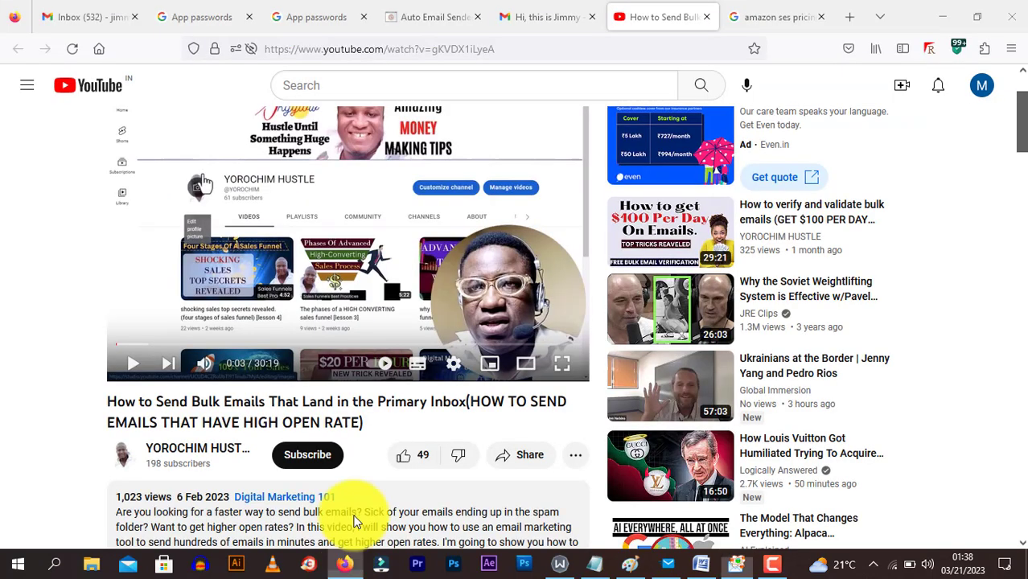
{"action": "mouse_move", "coordinate": [347, 241]}
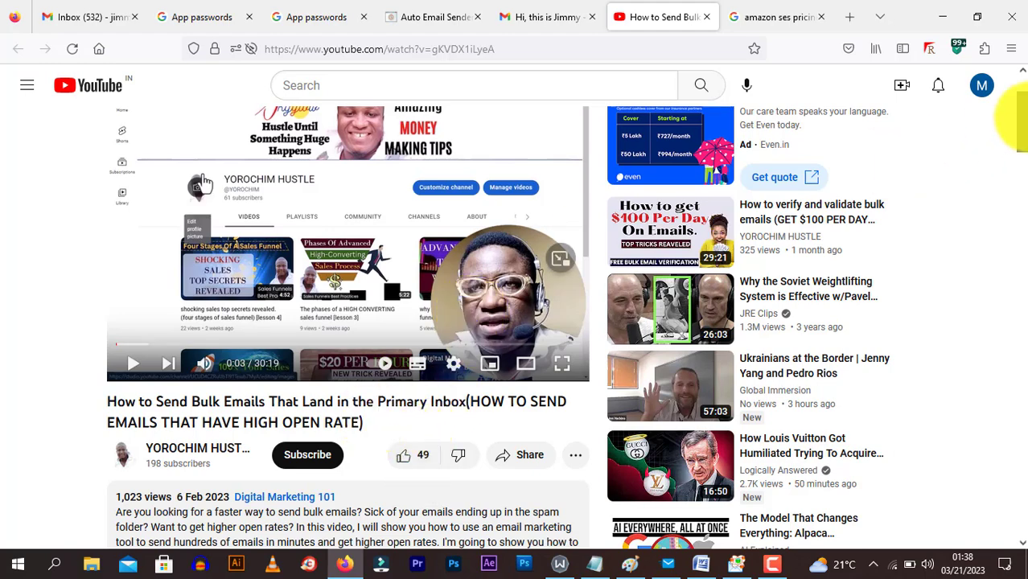
Look over the YouTube video description, then bring up Atomic Mail Sender's delivery settings
{"action": "scroll", "coordinate": [1018, 136], "scroll_direction": "down", "scroll_amount": 2}
{"action": "scroll", "coordinate": [1015, 139], "scroll_direction": "down", "scroll_amount": 2}
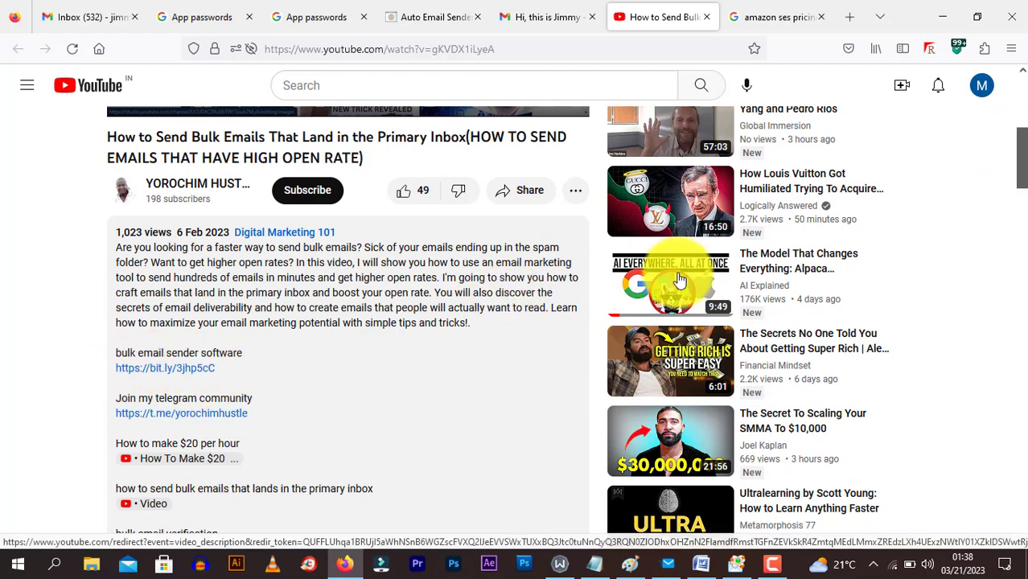
{"action": "scroll", "coordinate": [1015, 120], "scroll_direction": "up", "scroll_amount": 4}
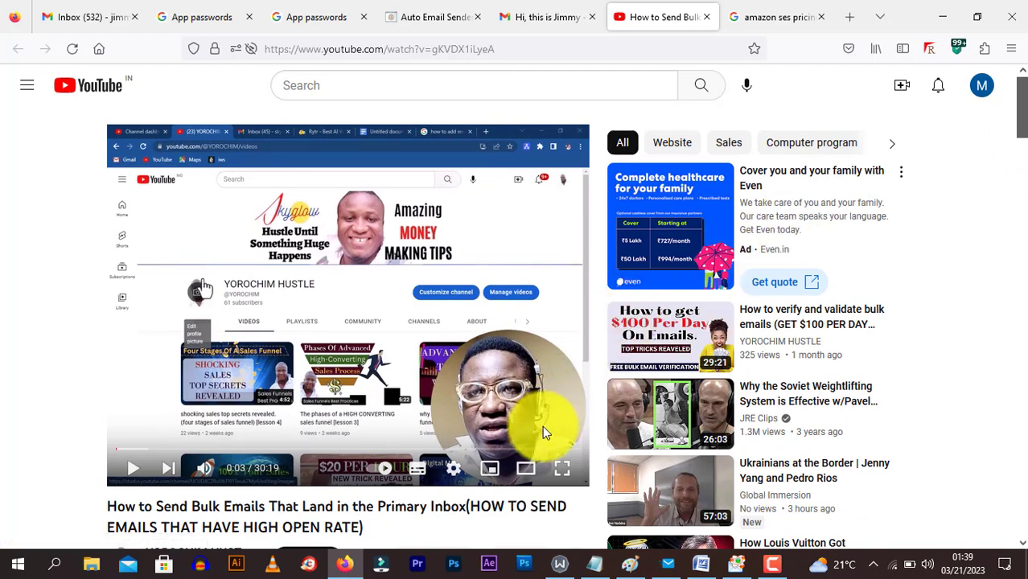
{"action": "left_click", "coordinate": [733, 566]}
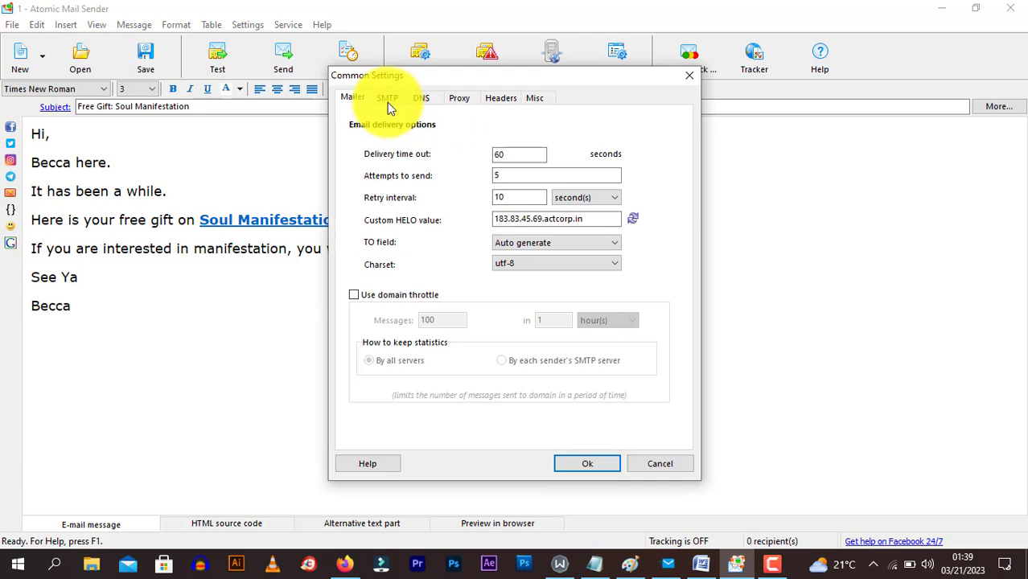
Review the many smtp.gmail.com port 587 servers in the SMTP tab, then close Common Settings
{"action": "left_click", "coordinate": [387, 97]}
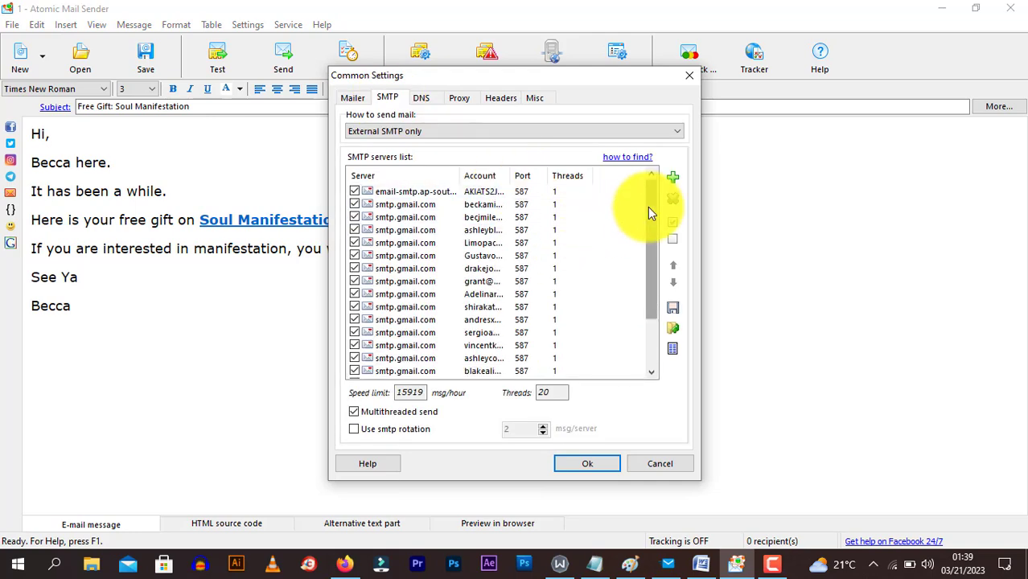
{"action": "mouse_move", "coordinate": [653, 219]}
{"action": "left_mouse_down"}
{"action": "mouse_move", "coordinate": [654, 298]}
{"action": "mouse_move", "coordinate": [667, 189]}
{"action": "mouse_move", "coordinate": [647, 320]}
{"action": "mouse_move", "coordinate": [669, 199]}
{"action": "left_mouse_up"}
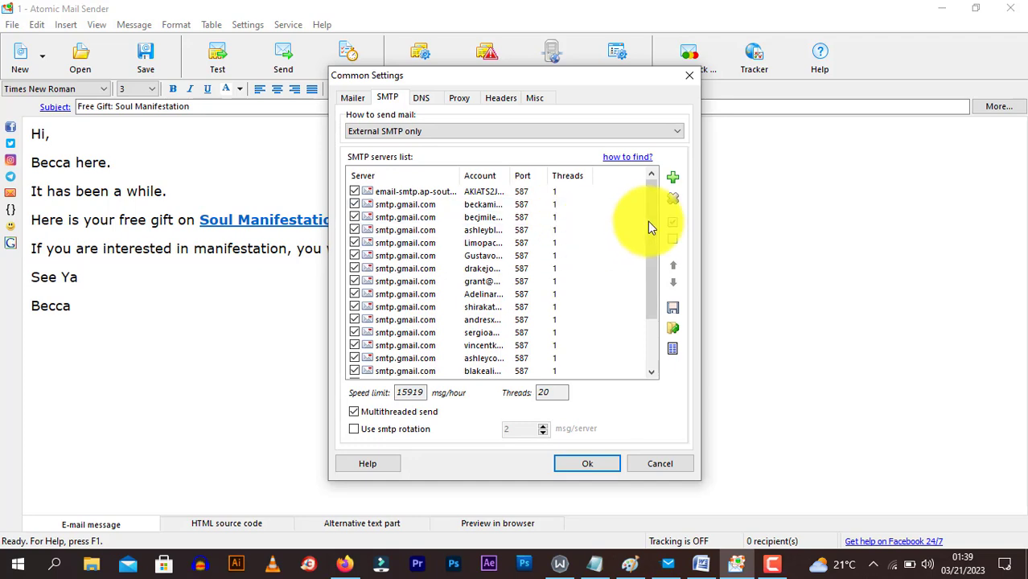
{"action": "mouse_move", "coordinate": [649, 223]}
{"action": "left_mouse_down"}
{"action": "mouse_move", "coordinate": [652, 344]}
{"action": "mouse_move", "coordinate": [541, 372]}
{"action": "left_mouse_up"}
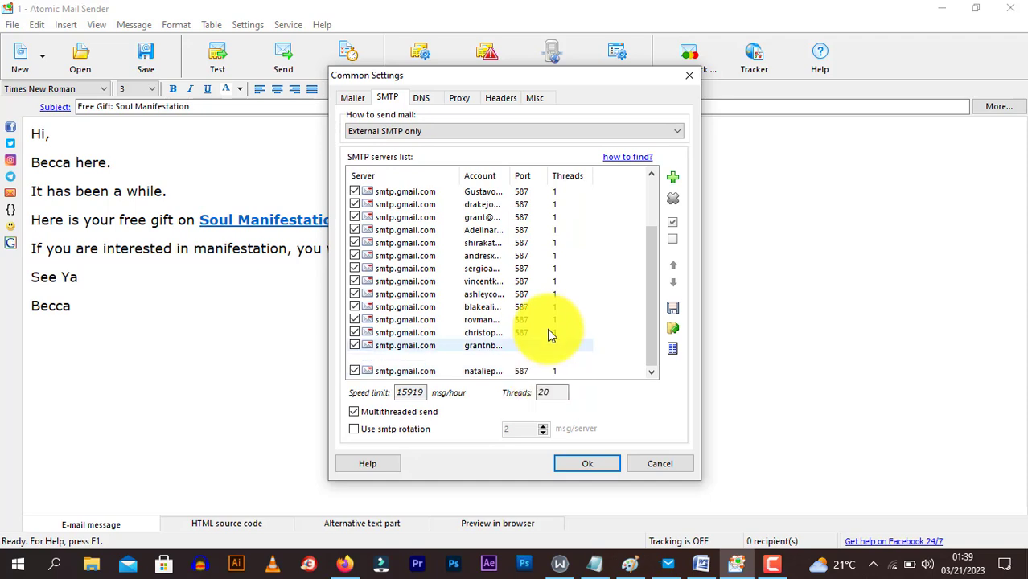
{"action": "left_click", "coordinate": [690, 75]}
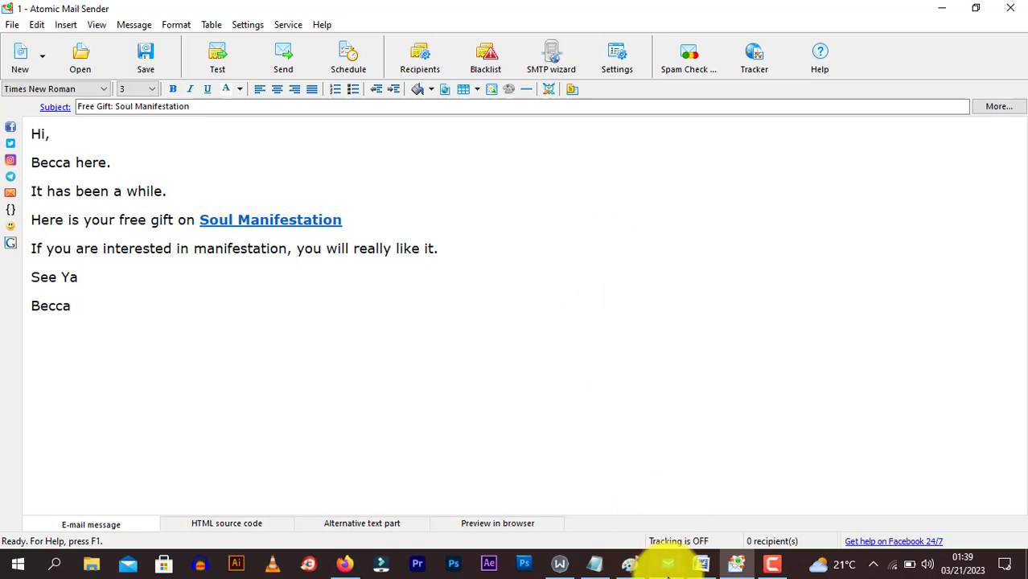
{"action": "left_click", "coordinate": [667, 565]}
{"action": "left_click", "coordinate": [667, 564]}
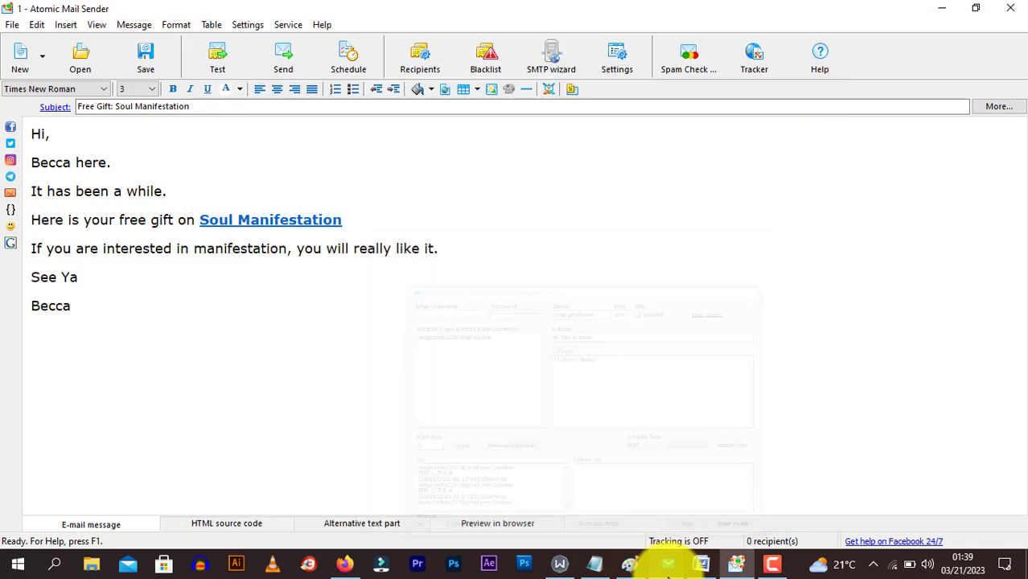
{"action": "left_click", "coordinate": [343, 567]}
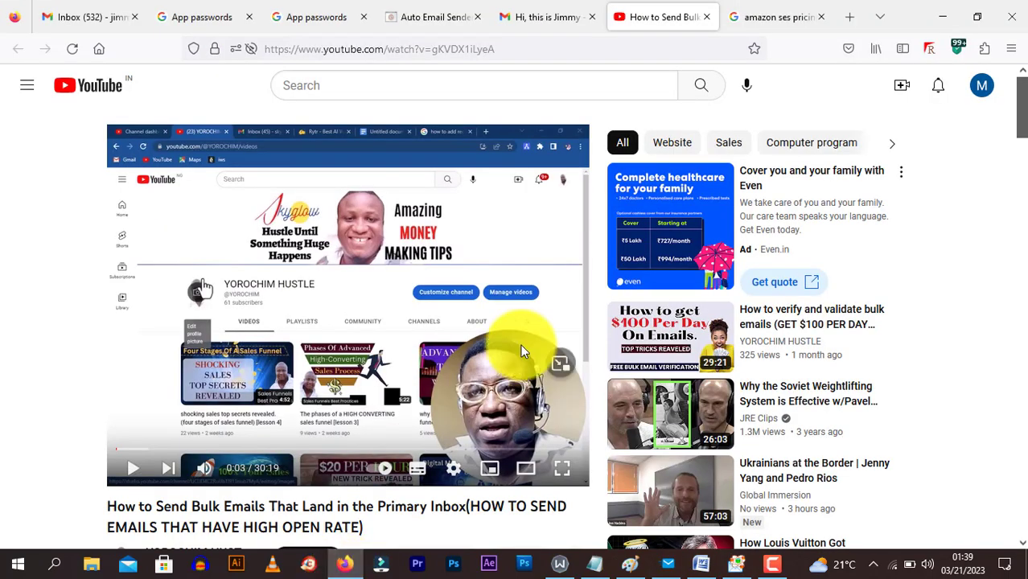
{"action": "scroll", "coordinate": [1020, 137], "scroll_direction": "down", "scroll_amount": 3}
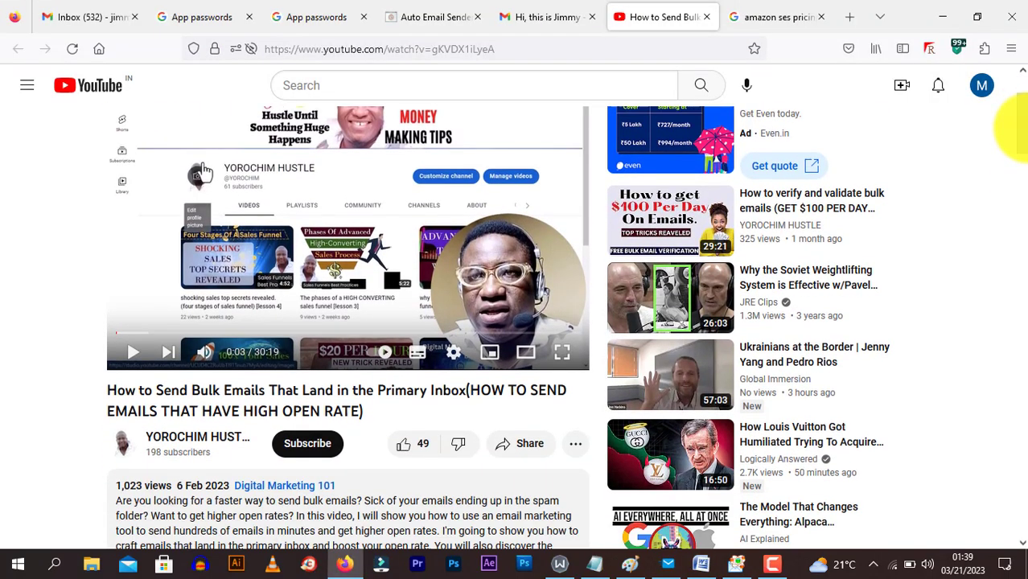
{"action": "left_click_drag", "start_coordinate": [1021, 125], "coordinate": [1021, 100]}
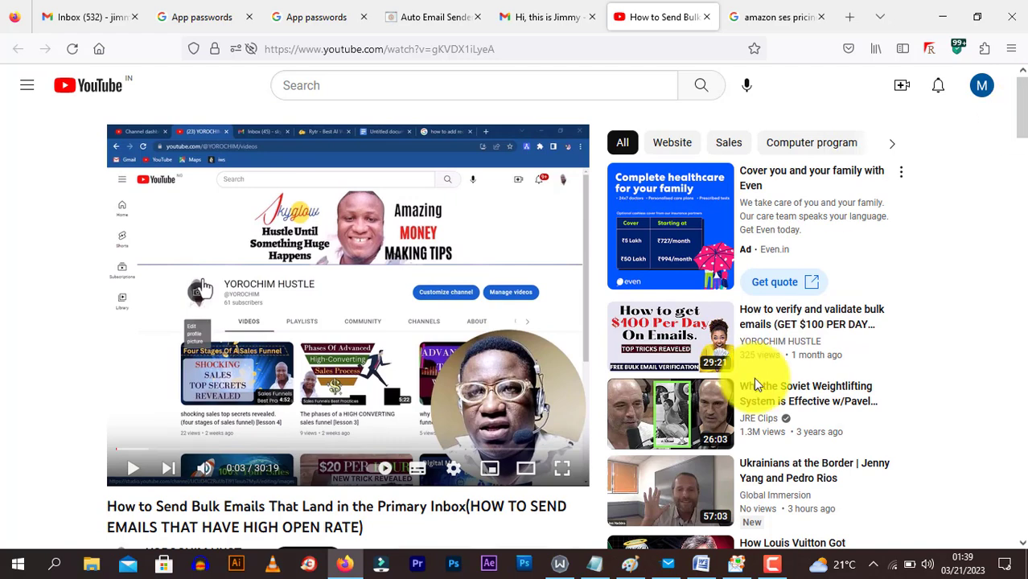
{"action": "left_click", "coordinate": [740, 565]}
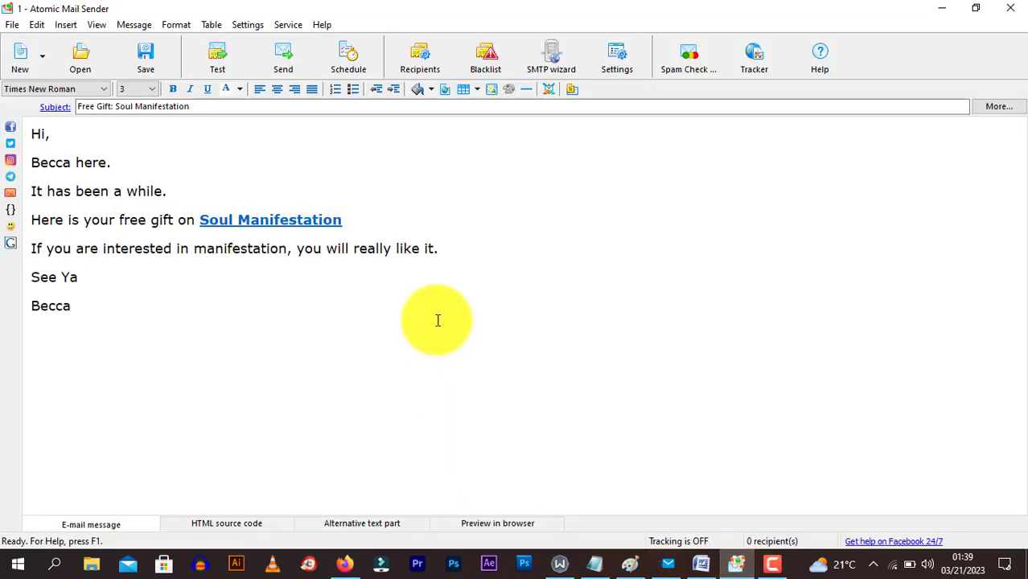